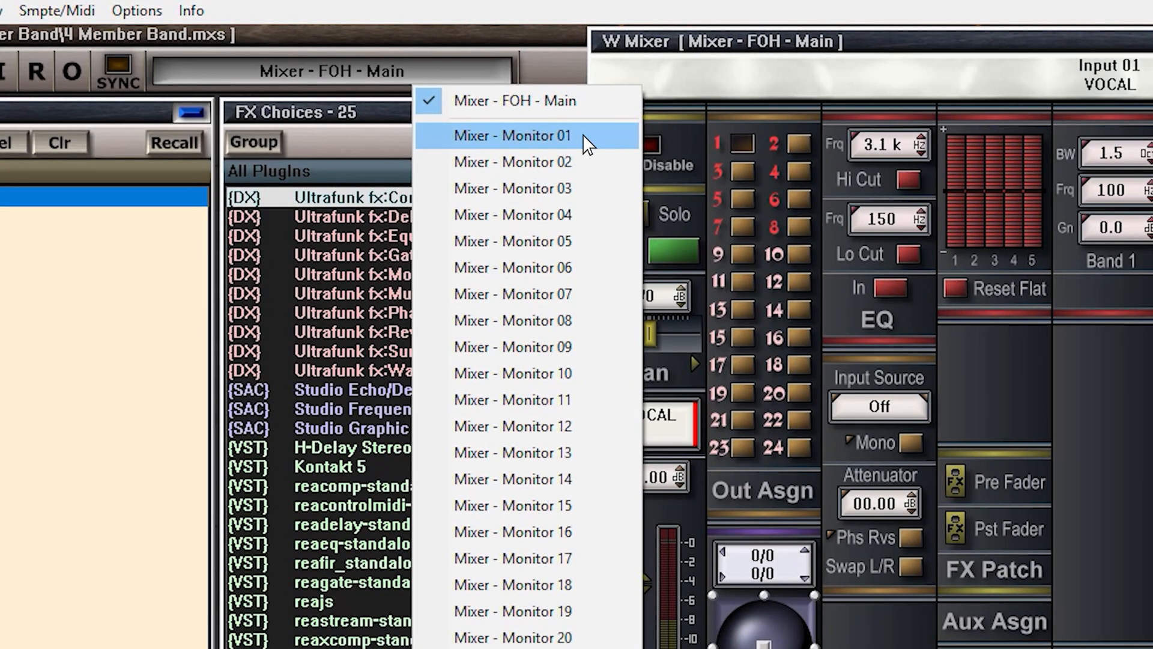
Step: Switch to the Monitor 01 mixer and label its output channel O-01 MONITOR MASTER
{"action": "left_click", "coordinate": [584, 138]}
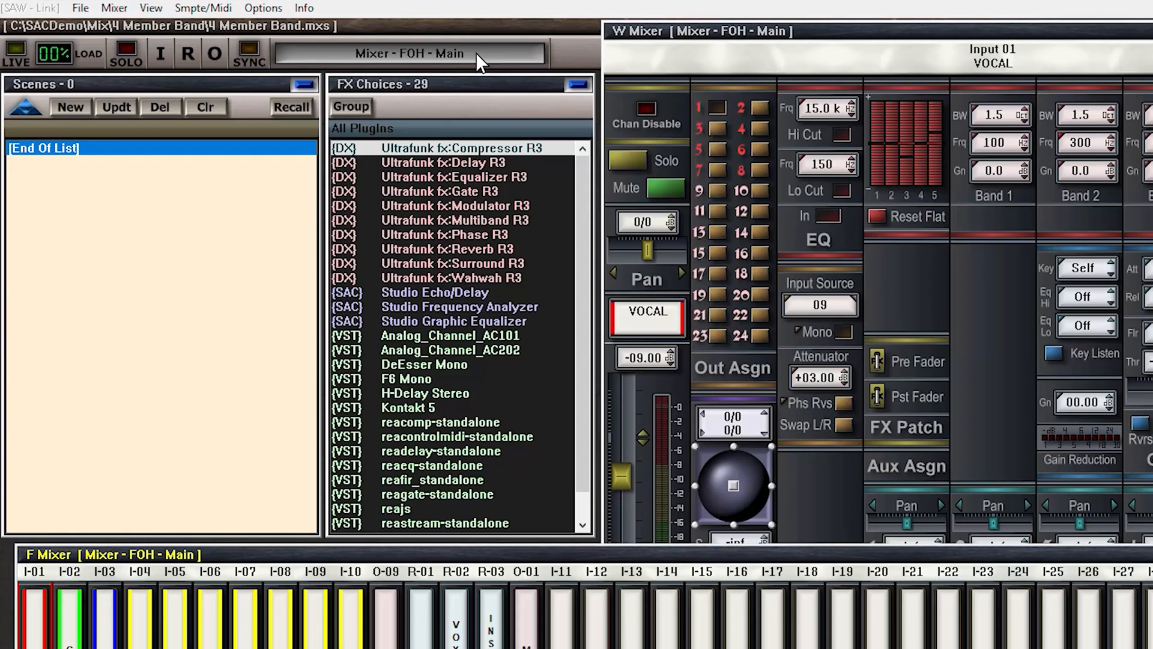
{"action": "left_click", "coordinate": [475, 53]}
{"action": "left_click", "coordinate": [491, 94]}
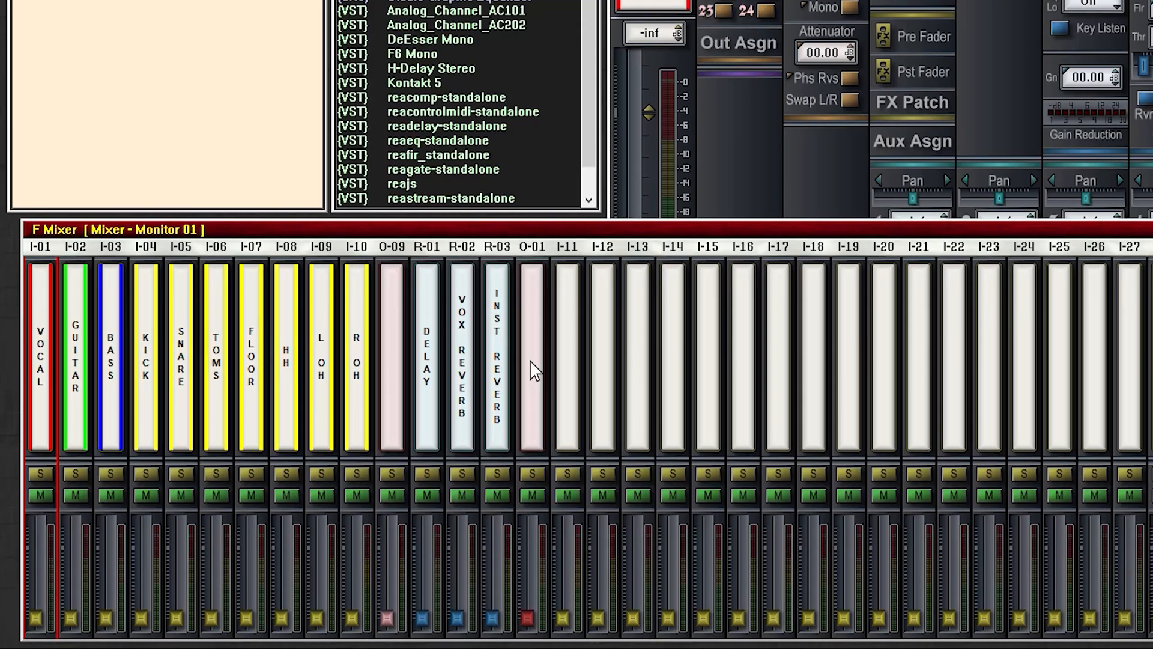
{"action": "double_click", "coordinate": [534, 370]}
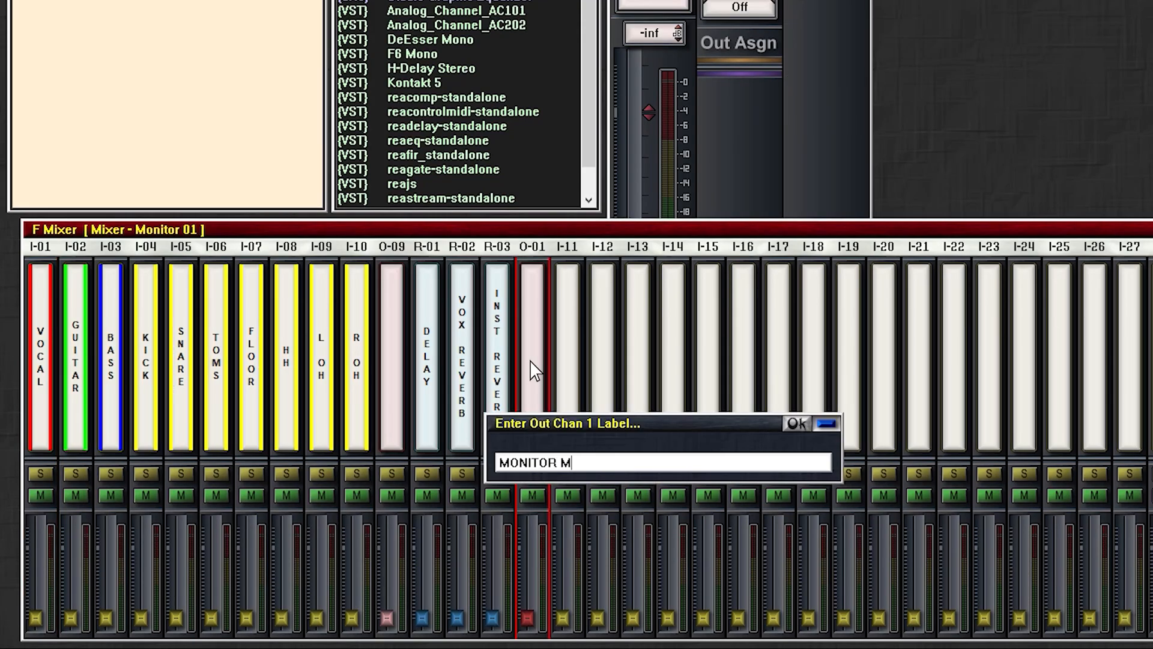
{"action": "left_click", "coordinate": [796, 423]}
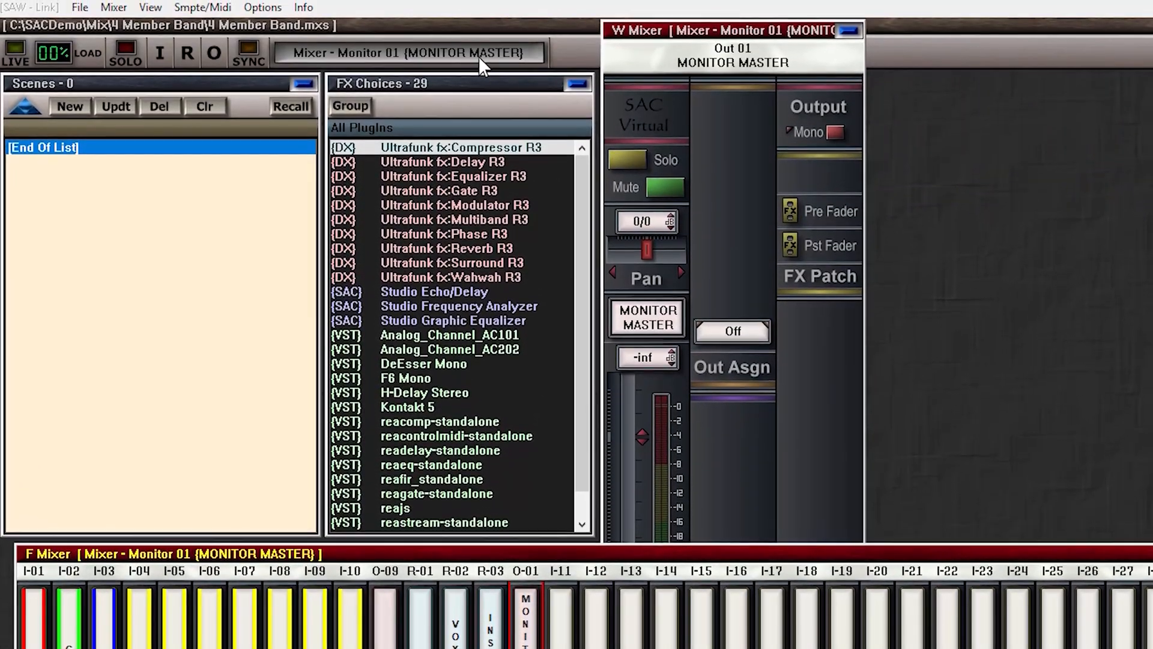
Step: In Monitor 01, set the input source of channels I-01 through I-10 to Src PreA
{"action": "left_click", "coordinate": [475, 53]}
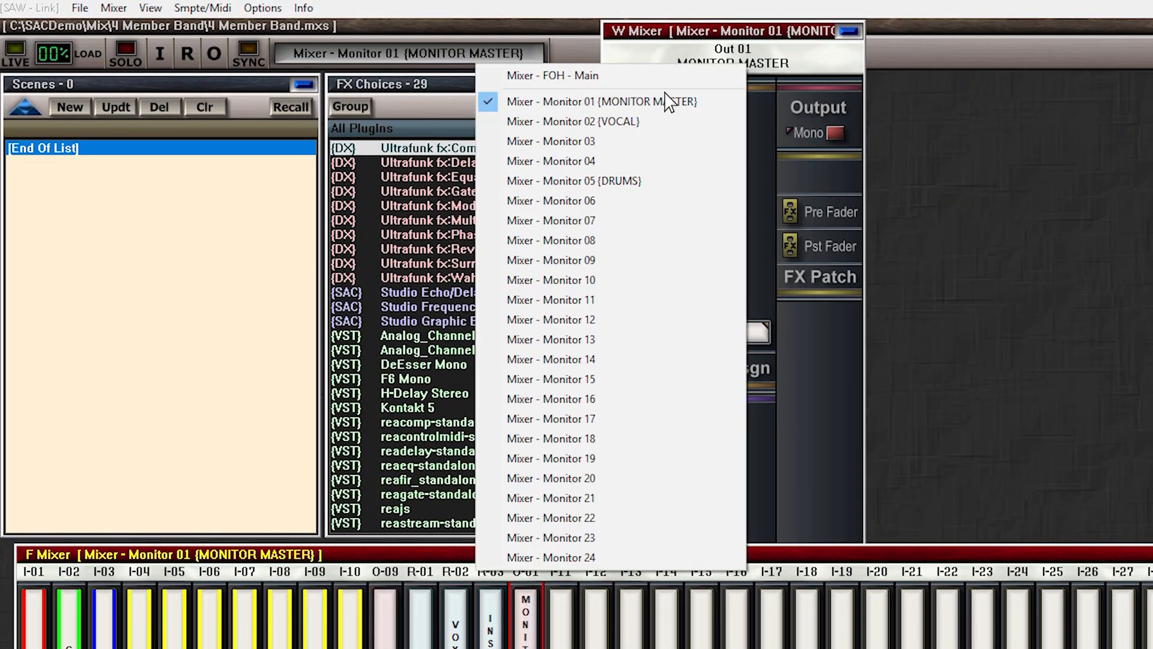
{"action": "left_click", "coordinate": [706, 103]}
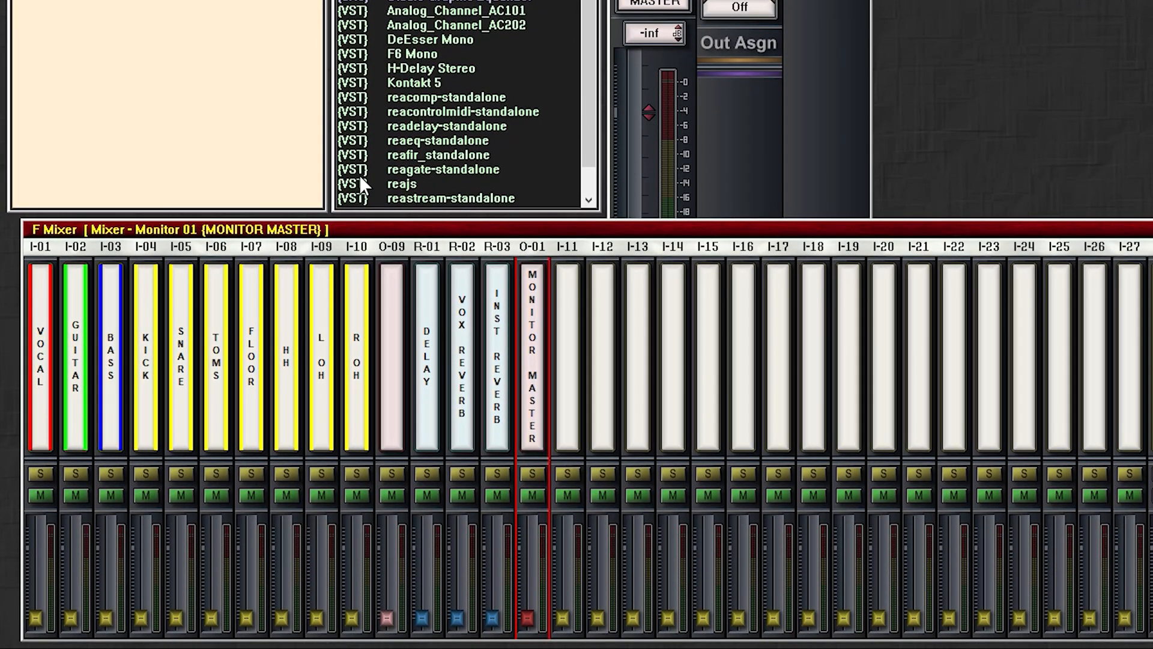
{"action": "left_click", "coordinate": [39, 251]}
{"action": "left_click_drag", "start_coordinate": [337, 246], "coordinate": [364, 247]}
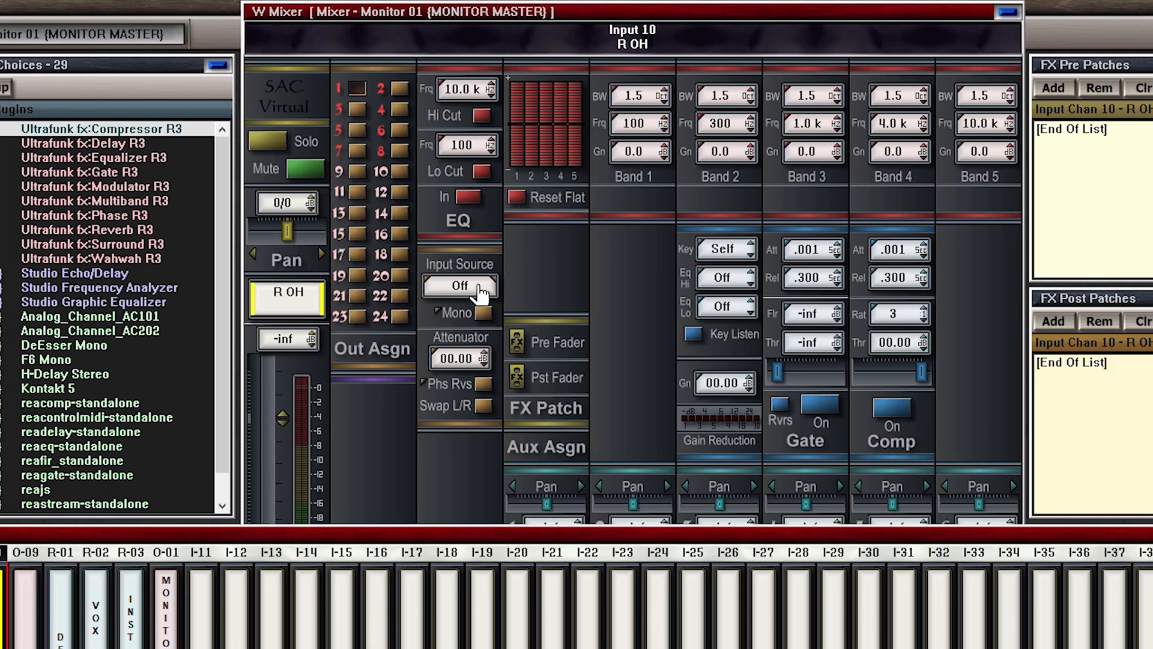
{"action": "left_click", "coordinate": [480, 291]}
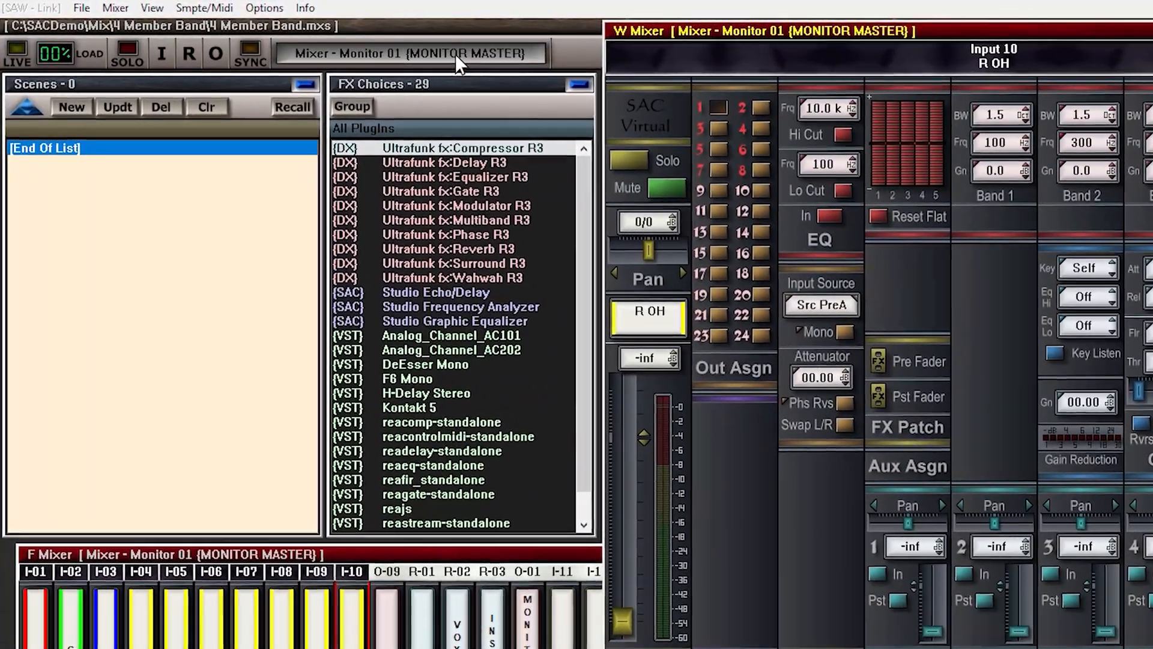
Step: In Monitor 02 {VOCAL}, set the input source of channels I-01 to I-10 to Pst Fdr M and all labelled channels' faders to 00.00 dB
{"action": "left_click", "coordinate": [455, 53]}
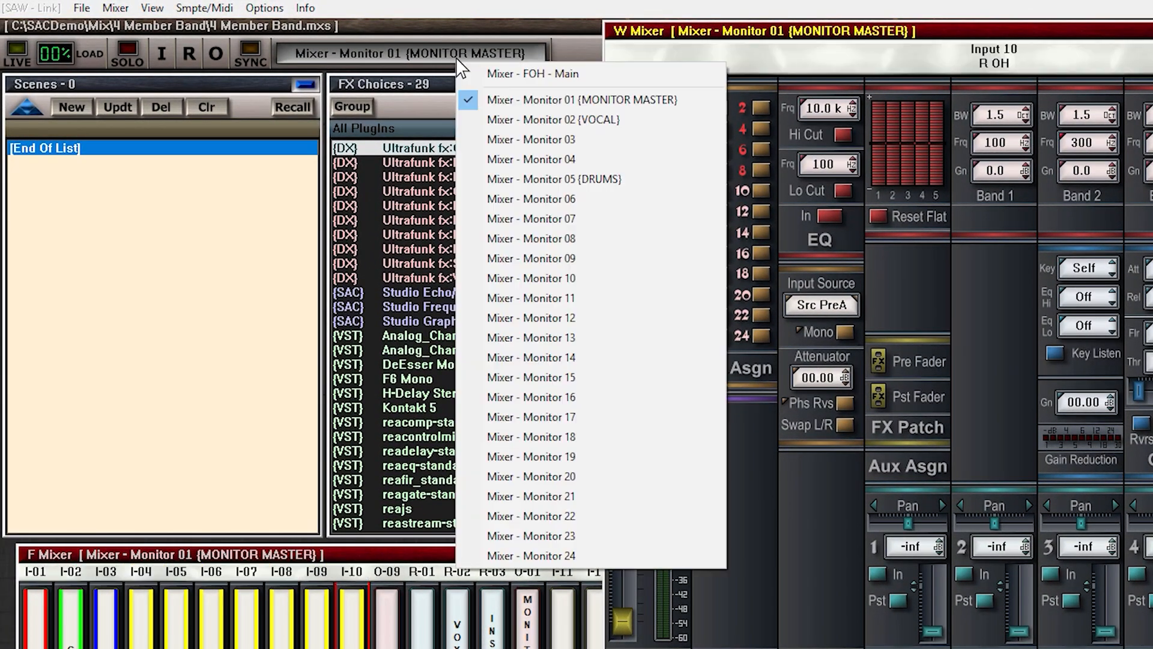
{"action": "left_click", "coordinate": [473, 120]}
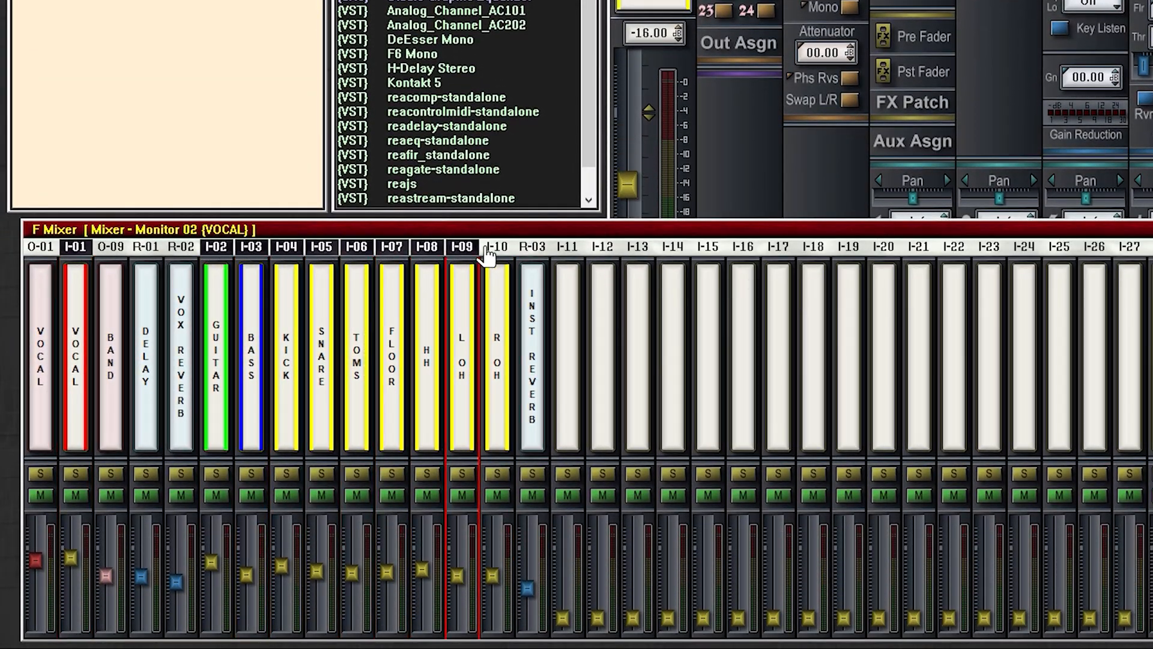
{"action": "left_click", "coordinate": [493, 248]}
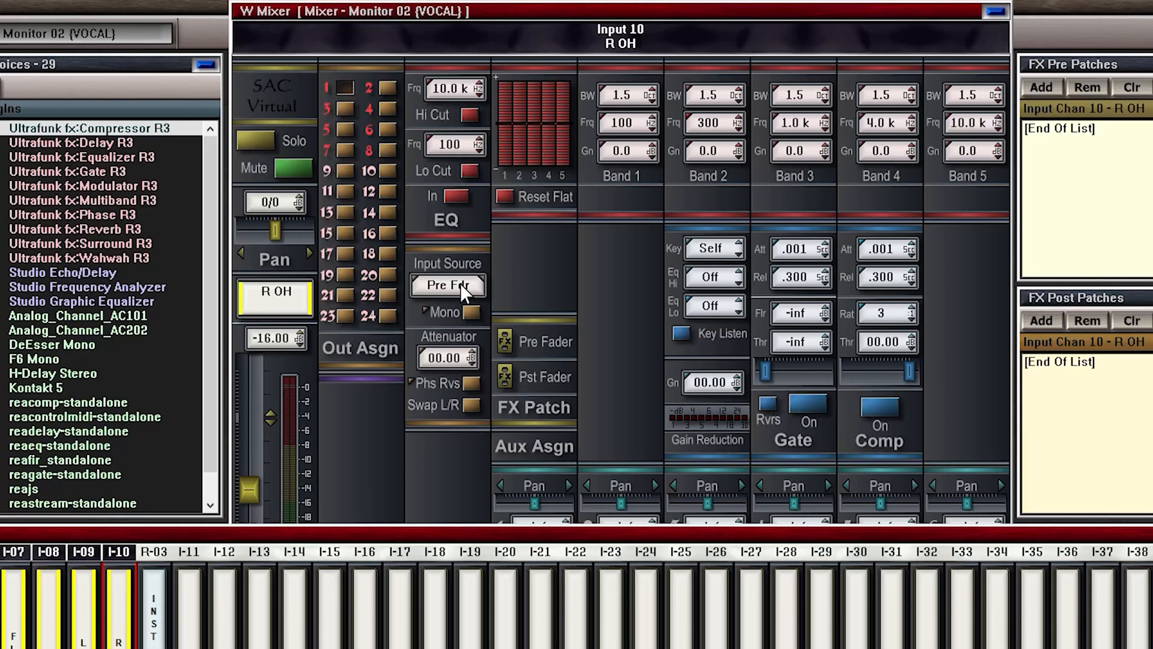
{"action": "left_click", "coordinate": [460, 284]}
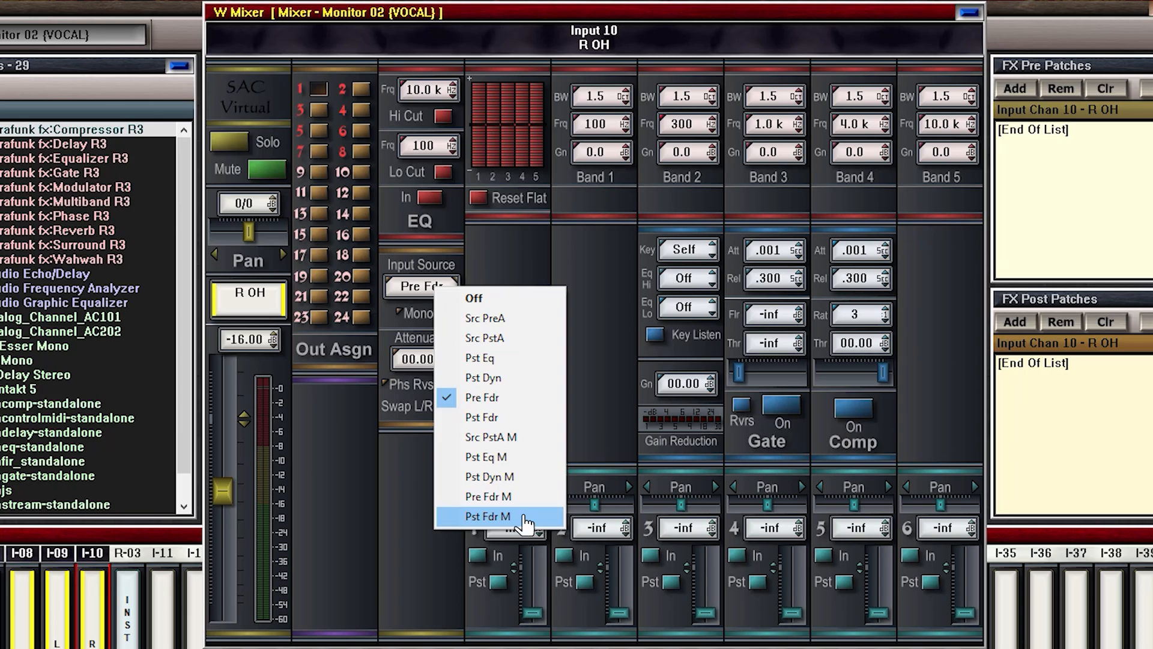
{"action": "left_click", "coordinate": [488, 516]}
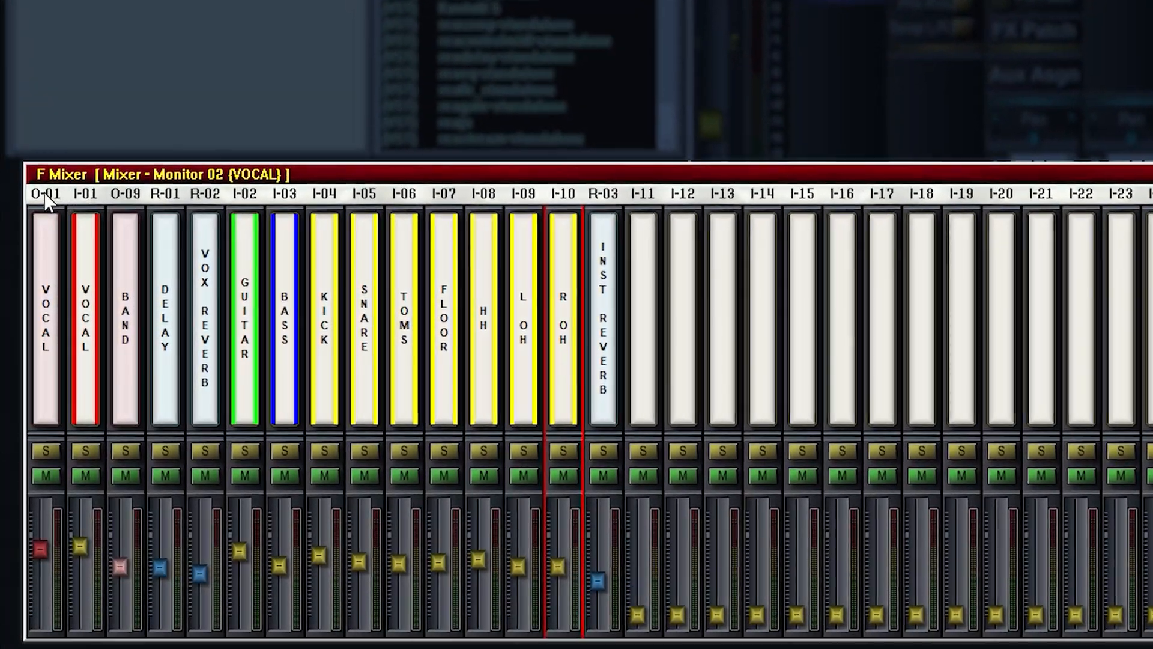
{"action": "left_click_drag", "start_coordinate": [48, 201], "coordinate": [259, 203]}
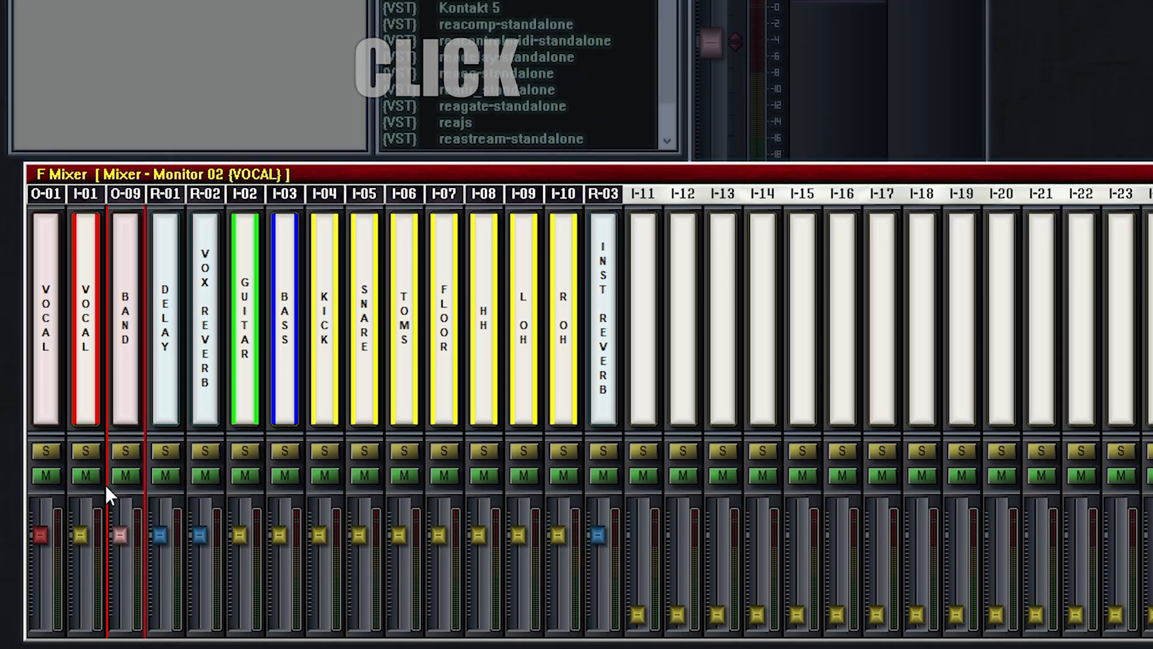
Step: On Monitor 02's VOCAL input channel, flatten and disable the EQ and cut filters, turn off the compressor and clear the pre-fader FX patch
{"action": "left_click", "coordinate": [89, 376]}
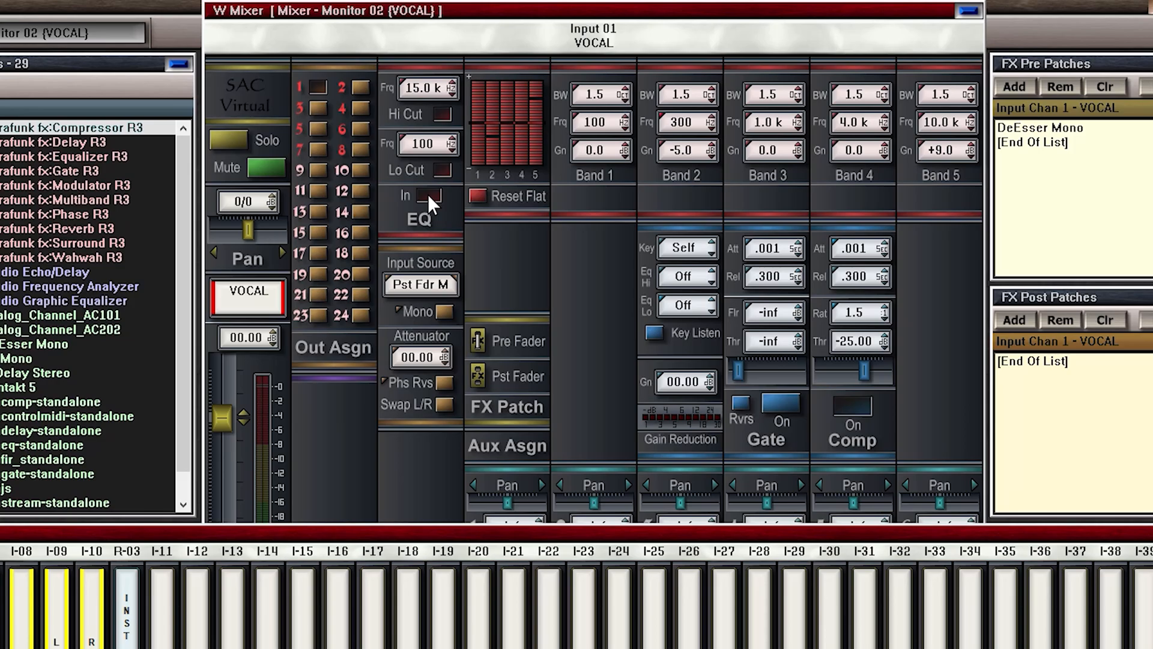
{"action": "left_click", "coordinate": [428, 197]}
{"action": "left_click", "coordinate": [443, 170]}
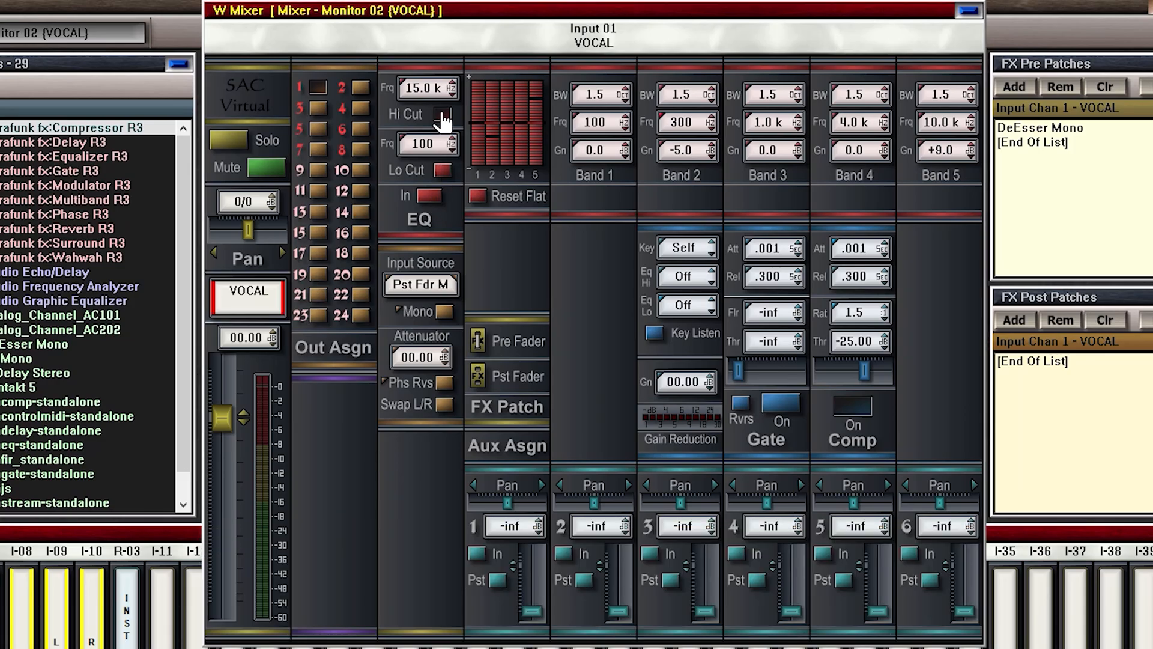
{"action": "left_click", "coordinate": [853, 406]}
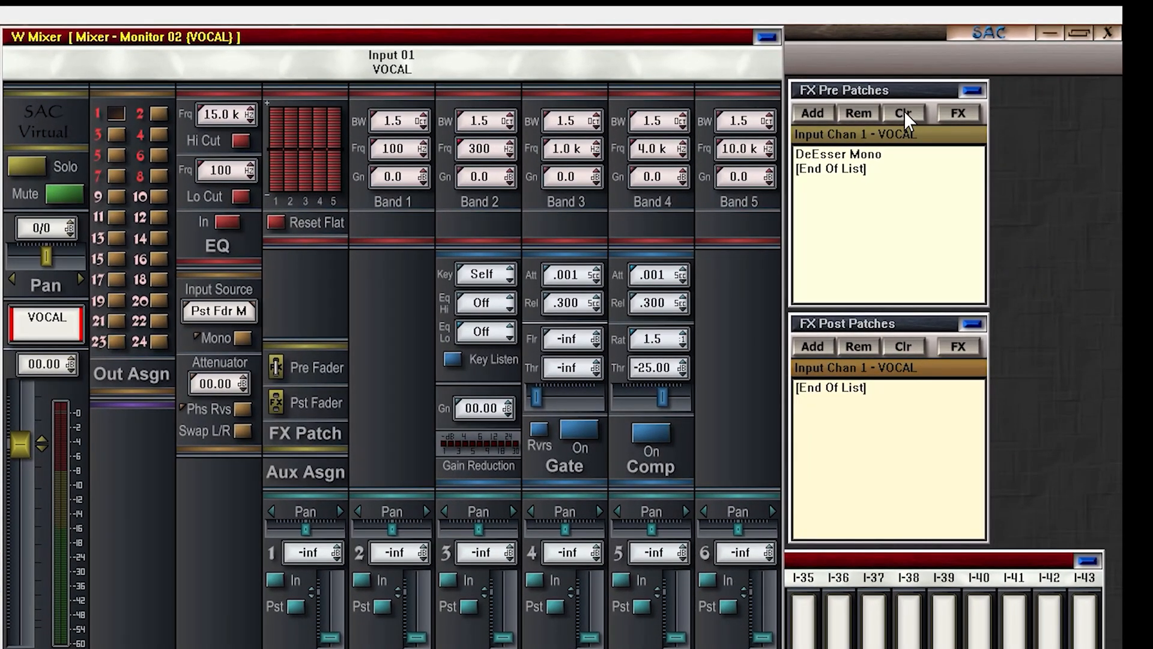
{"action": "left_click", "coordinate": [940, 108]}
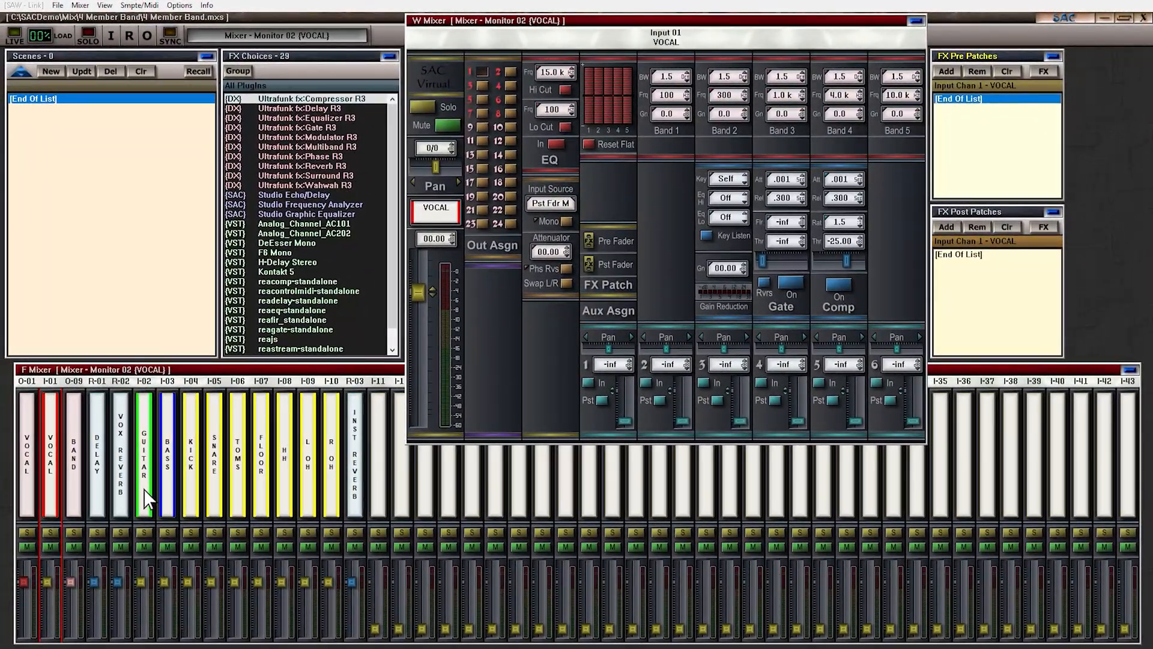
Step: Reset the GUITAR channel's EQ to flat and turn off the BASS channel's compressor, continuing to the KICK channel
{"action": "left_click", "coordinate": [125, 501]}
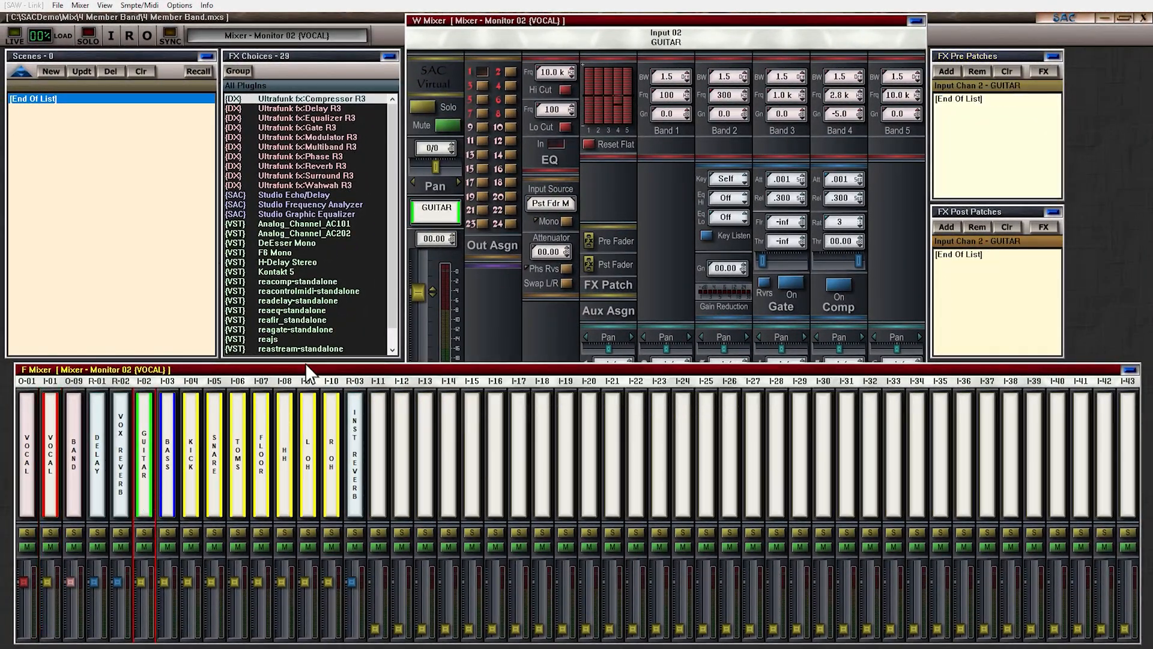
{"action": "left_click", "coordinate": [588, 143]}
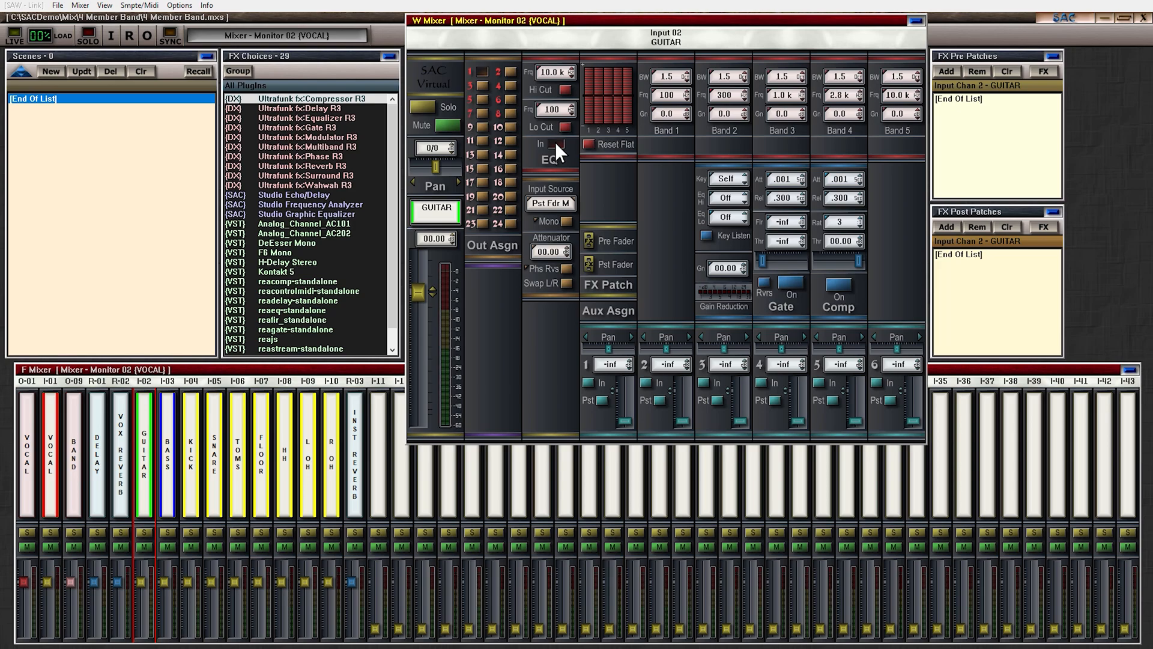
{"action": "left_click", "coordinate": [174, 420]}
{"action": "left_click", "coordinate": [838, 286]}
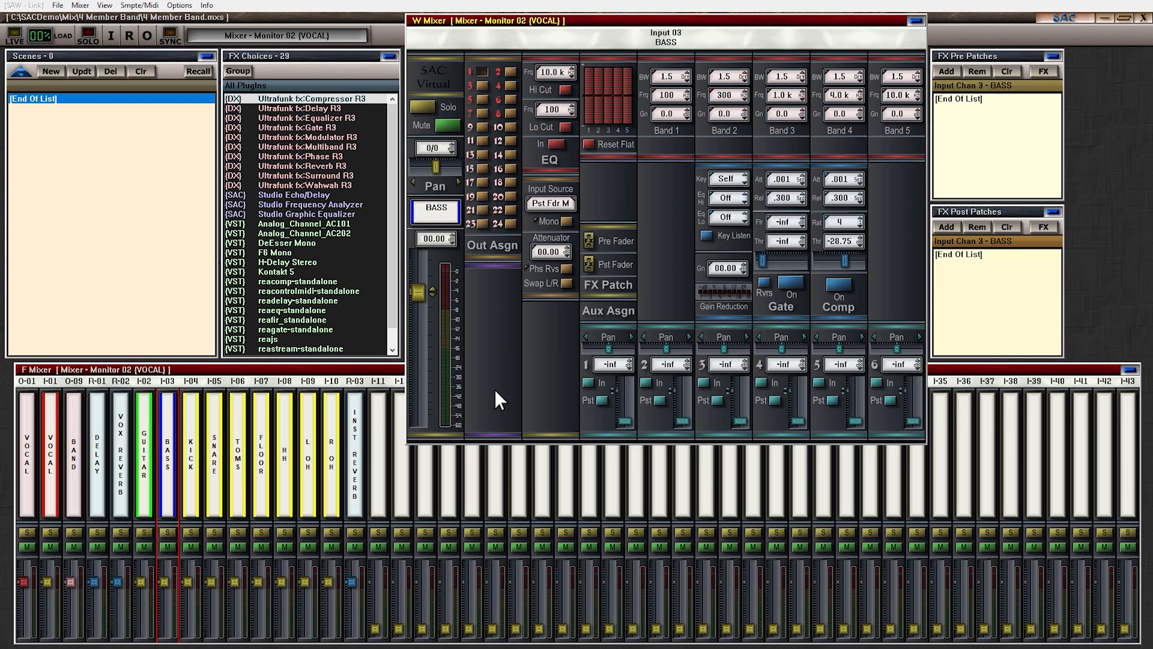
{"action": "left_click", "coordinate": [196, 496]}
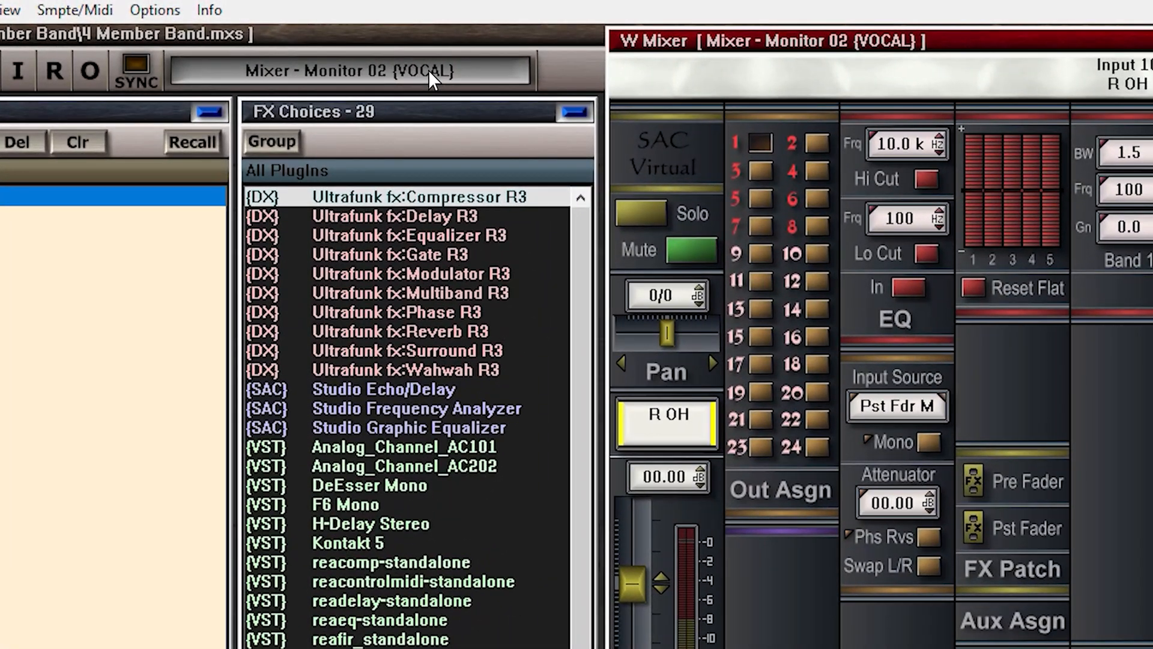
Step: Review the options for copying Monitor 02's faders, source inputs, EQ, dynamics and channel order to other mixers
{"action": "right_click", "coordinate": [429, 71]}
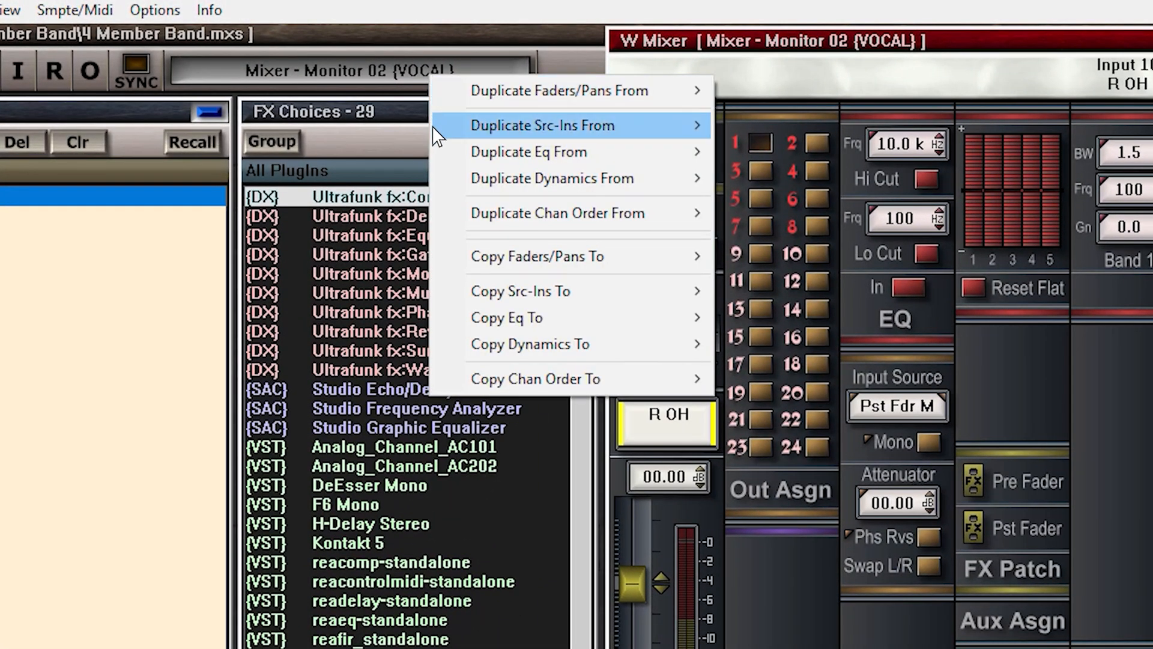
{"action": "mouse_move", "coordinate": [443, 216]}
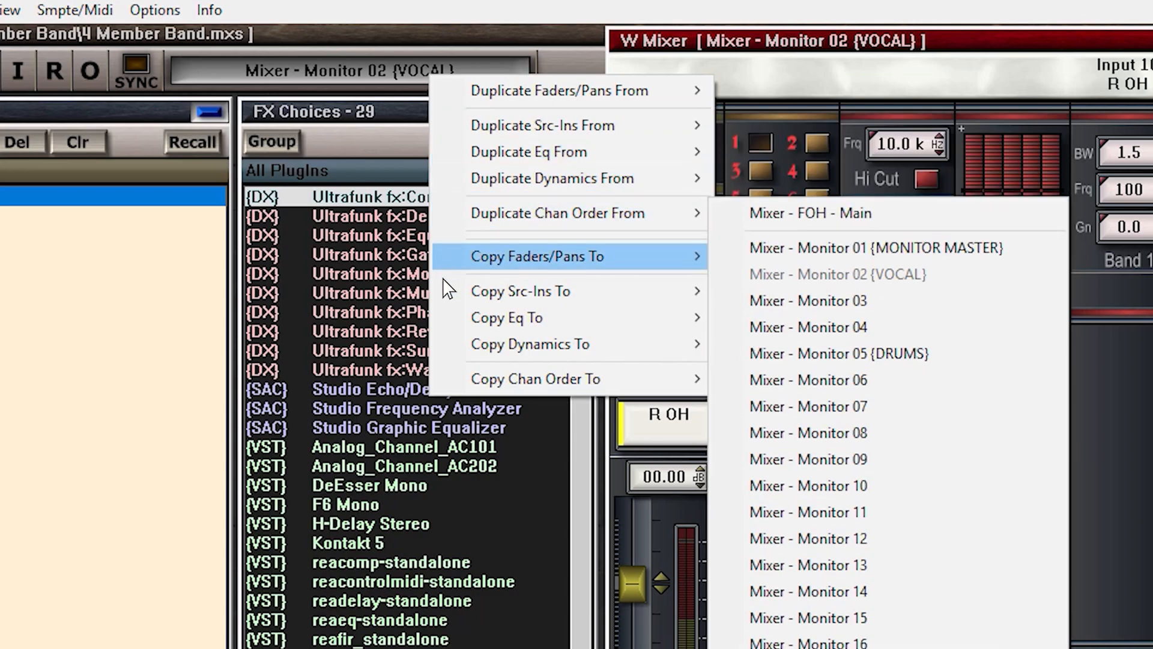
{"action": "mouse_move", "coordinate": [451, 347]}
{"action": "mouse_move", "coordinate": [450, 375]}
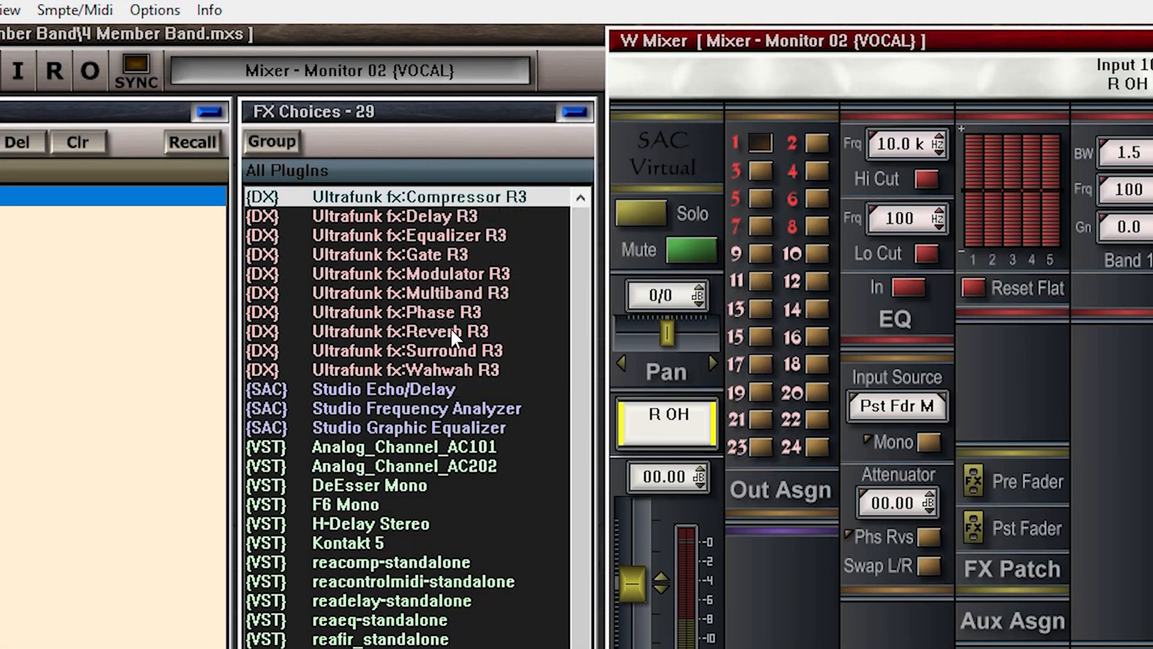
Step: Switch to the Monitor 01 {MONITOR MASTER} mixer and inspect the settings of individual input channels
{"action": "left_click", "coordinate": [459, 68]}
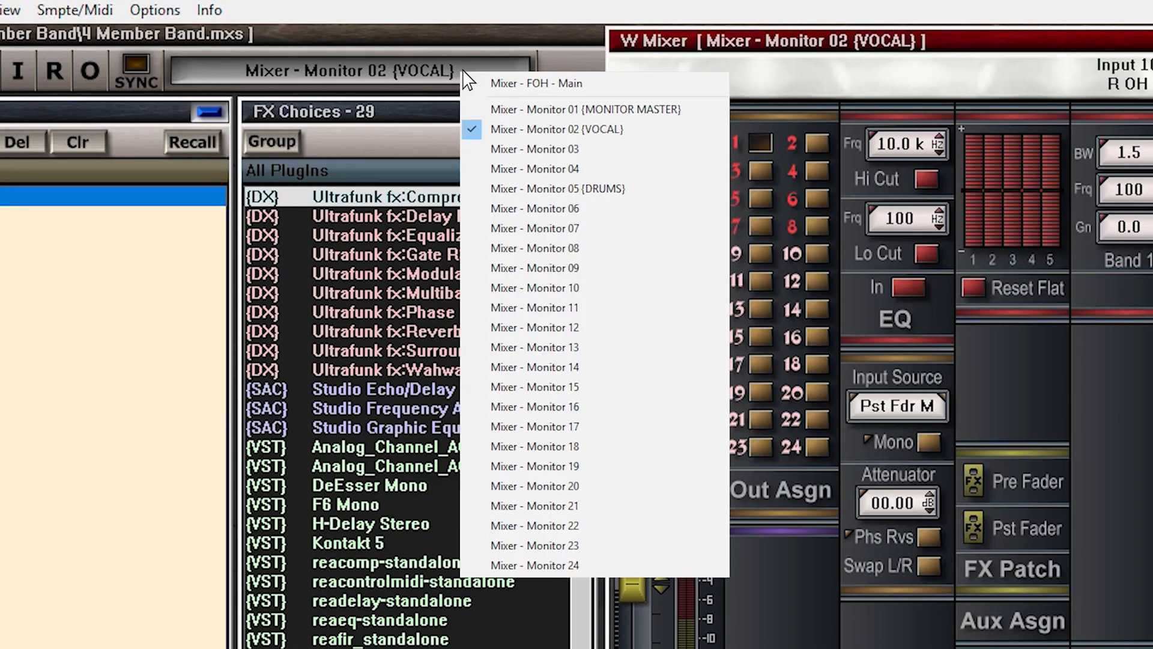
{"action": "left_click", "coordinate": [689, 110]}
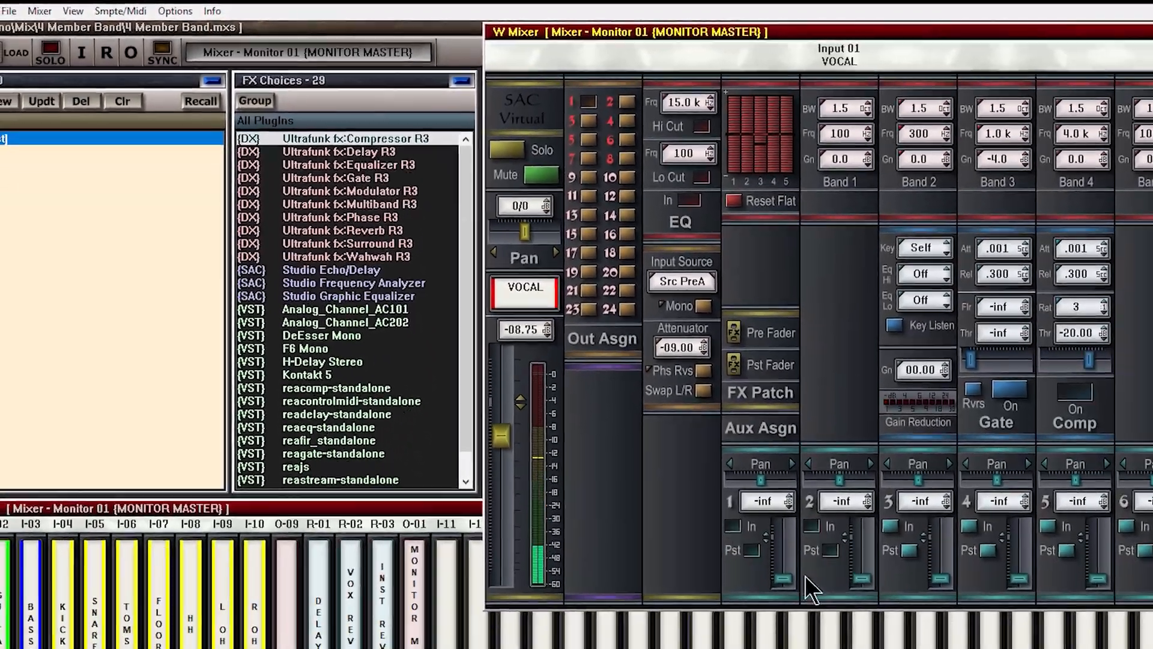
{"action": "left_click", "coordinate": [45, 488]}
{"action": "left_click", "coordinate": [73, 453]}
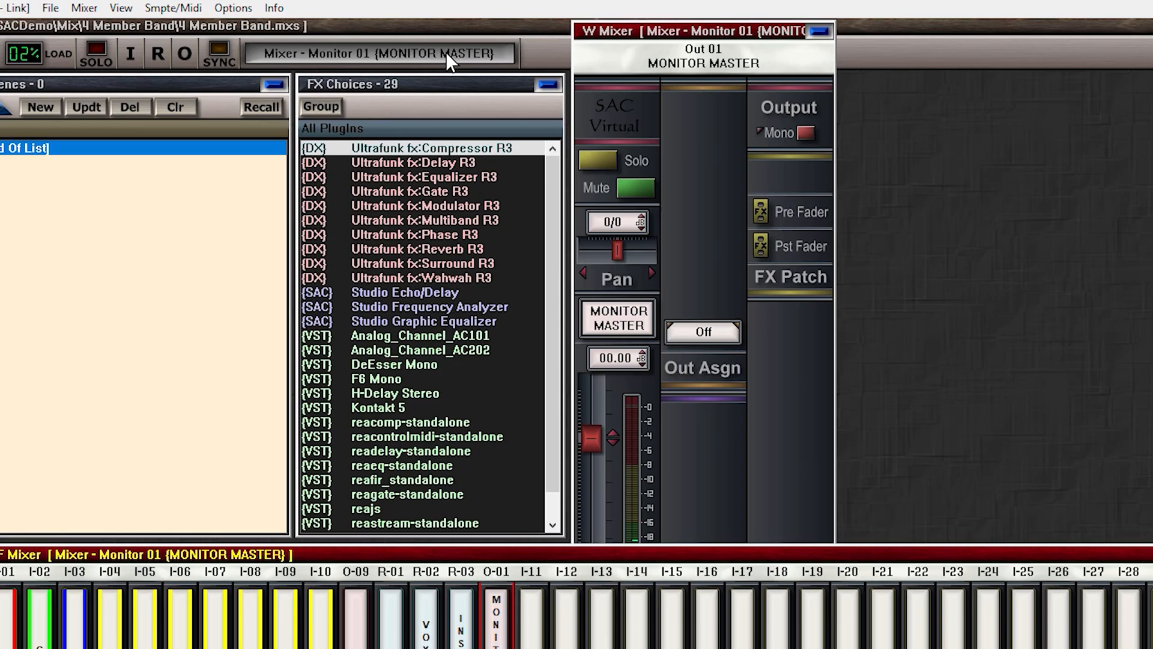
Step: In Monitor 03 {GUITAR}, adjust the BAND, BASS and FLOOR faders and set the GUITAR channel's EQ to -5.0 at 1.0 k with a 4.0 k boost
{"action": "left_click", "coordinate": [447, 53]}
{"action": "left_click", "coordinate": [462, 144]}
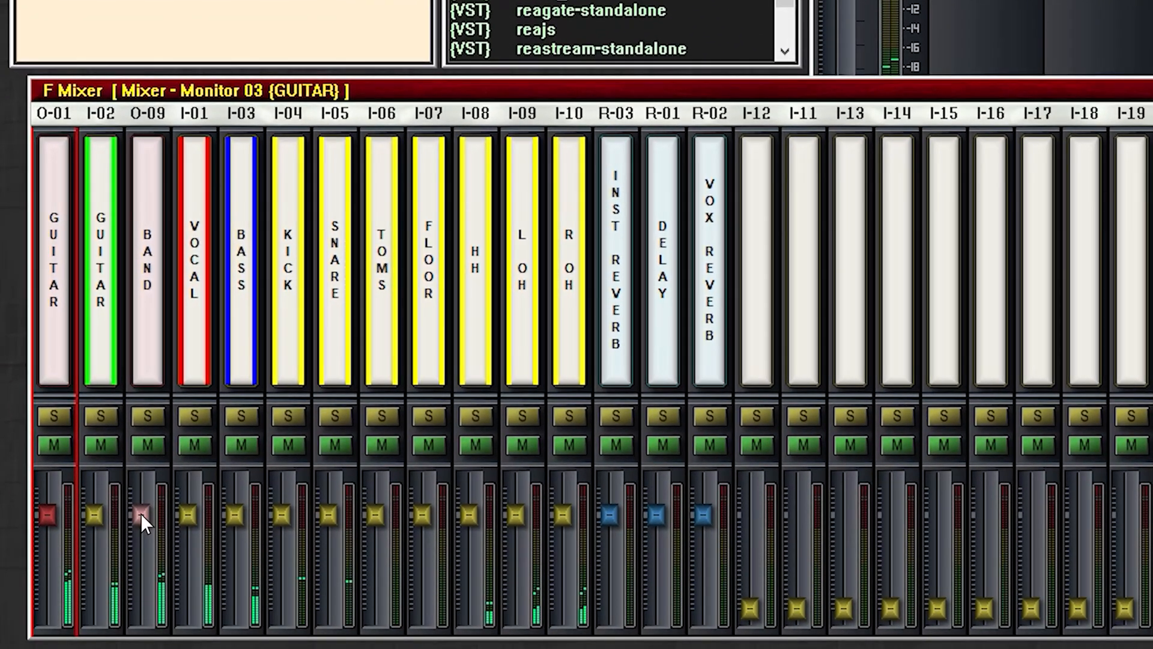
{"action": "left_click_drag", "start_coordinate": [141, 513], "coordinate": [141, 526]}
{"action": "left_click", "coordinate": [236, 531]}
{"action": "left_click_drag", "start_coordinate": [422, 527], "coordinate": [417, 535]}
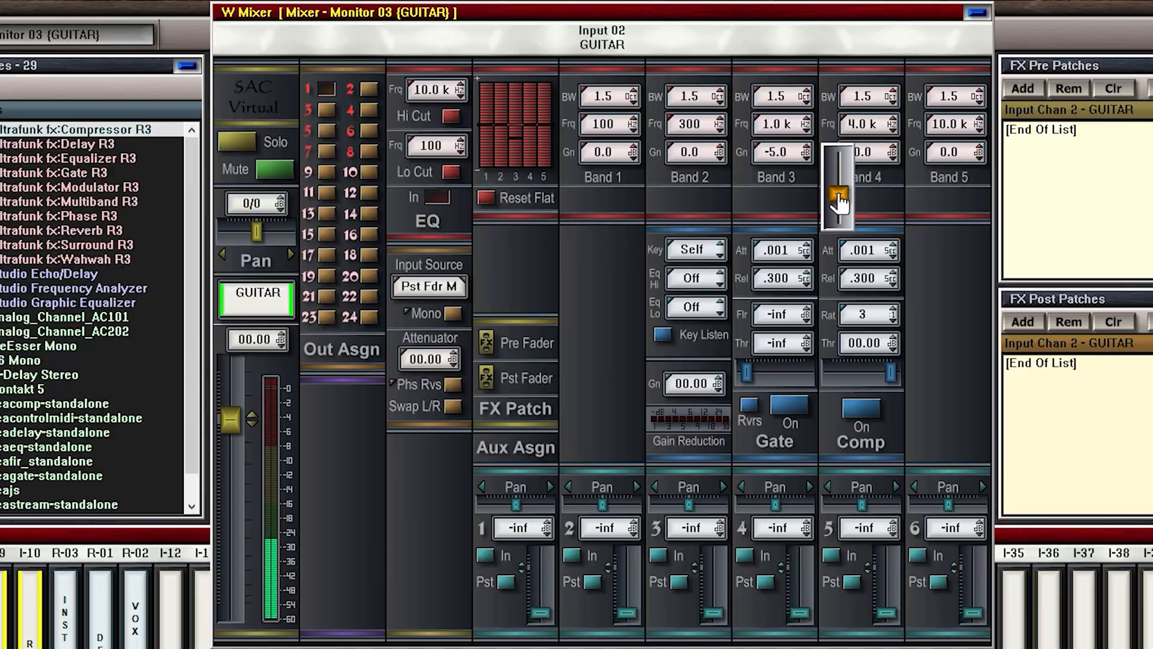
{"action": "left_click_drag", "start_coordinate": [893, 153], "coordinate": [892, 138]}
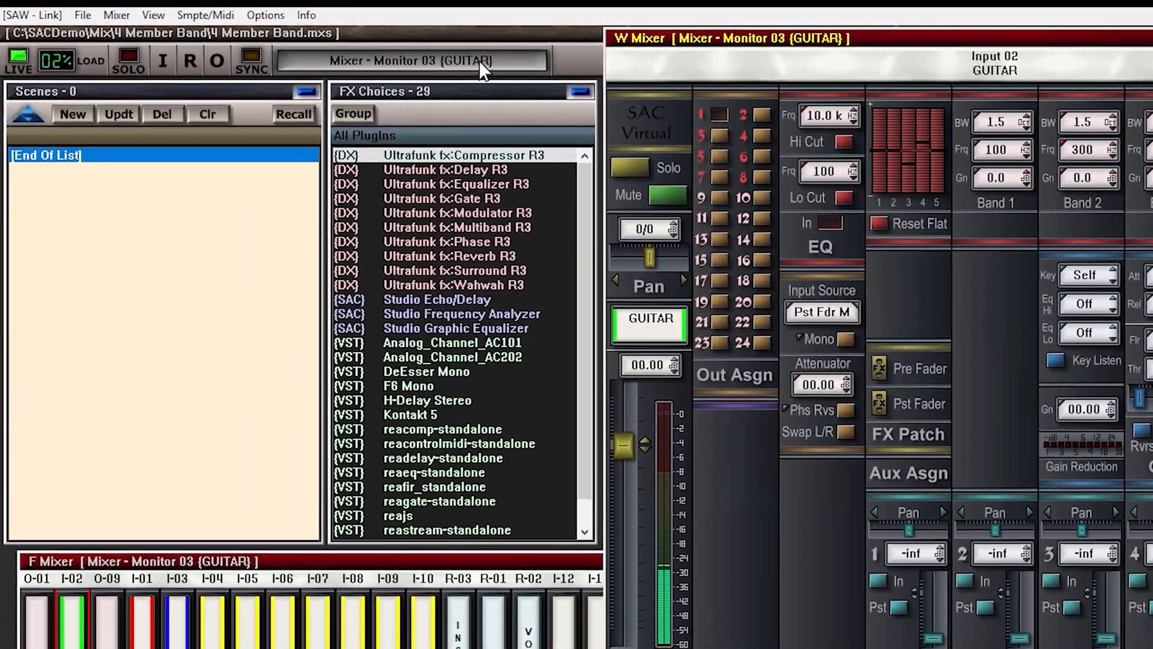
Step: In Monitor 04 {BASS}, set the BASS channel's input source to Src PreA and adjust its EQ curve
{"action": "left_click", "coordinate": [443, 51]}
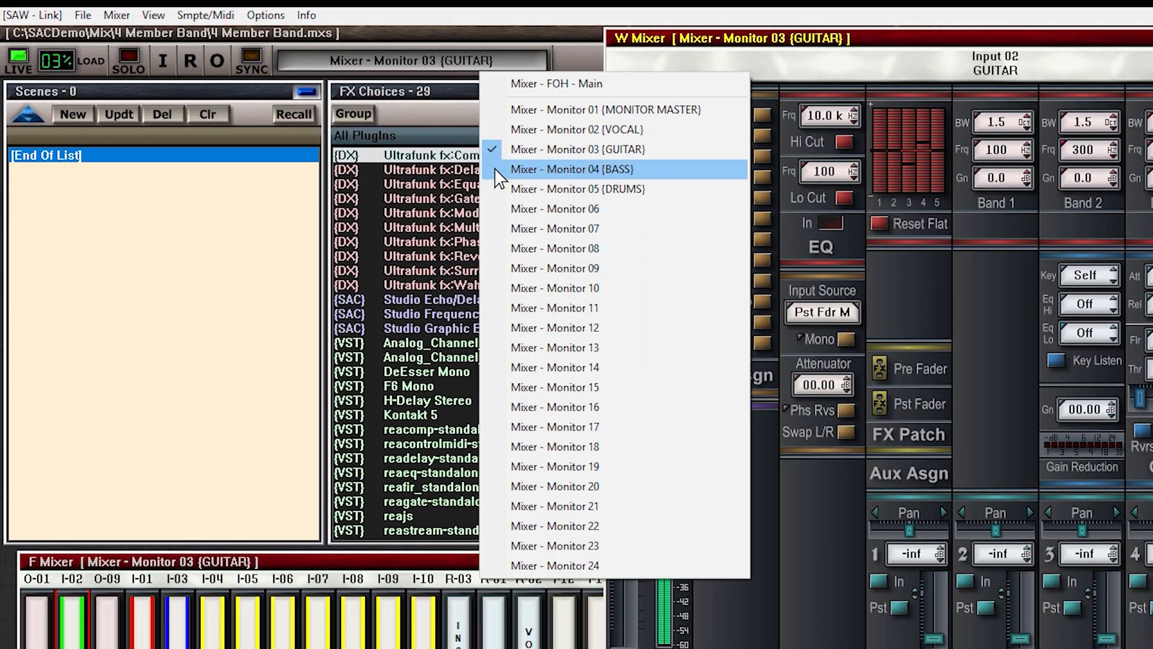
{"action": "left_click", "coordinate": [499, 170]}
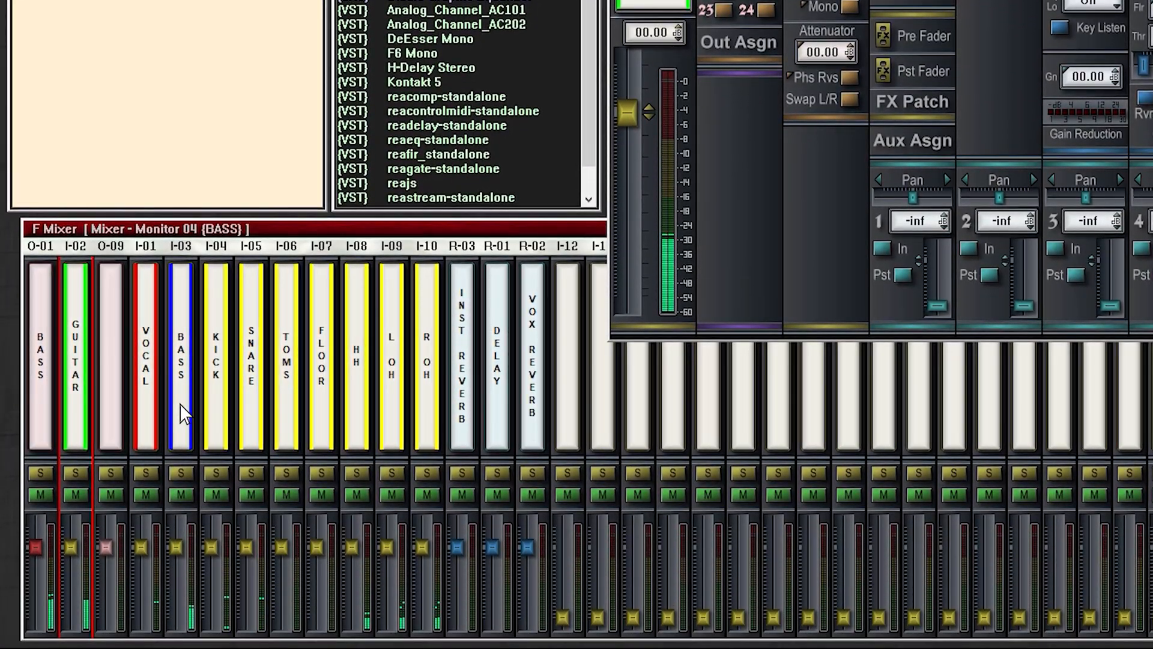
{"action": "left_click", "coordinate": [183, 415]}
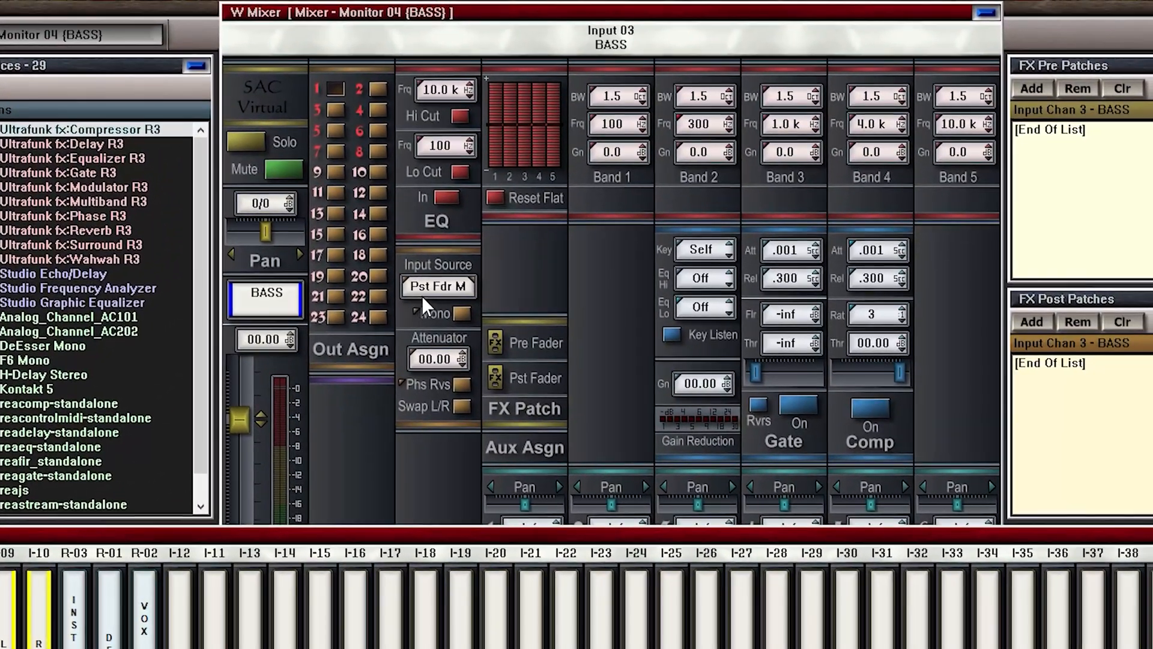
{"action": "left_click", "coordinate": [448, 284]}
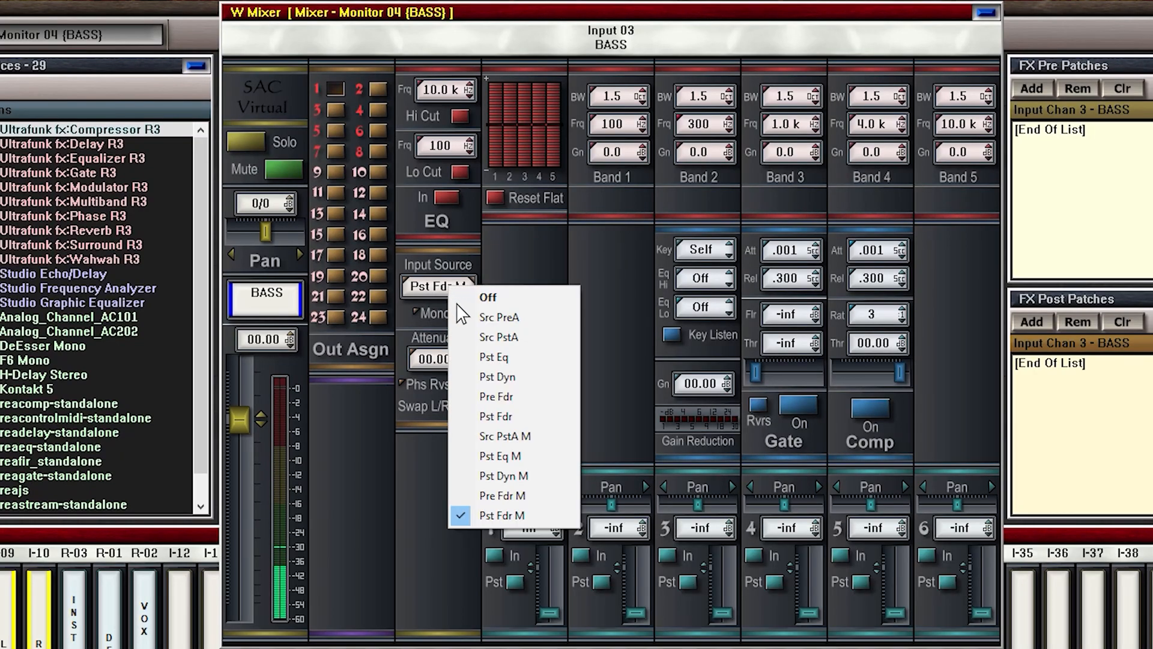
{"action": "left_click", "coordinate": [464, 319]}
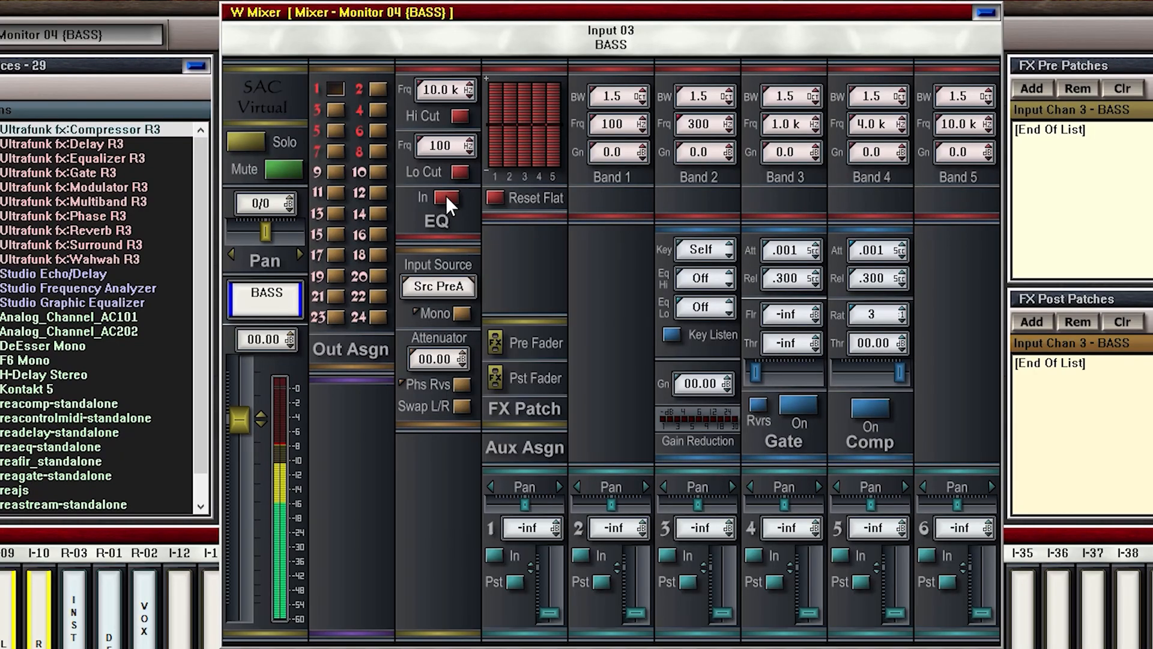
{"action": "left_click_drag", "start_coordinate": [502, 157], "coordinate": [502, 174]}
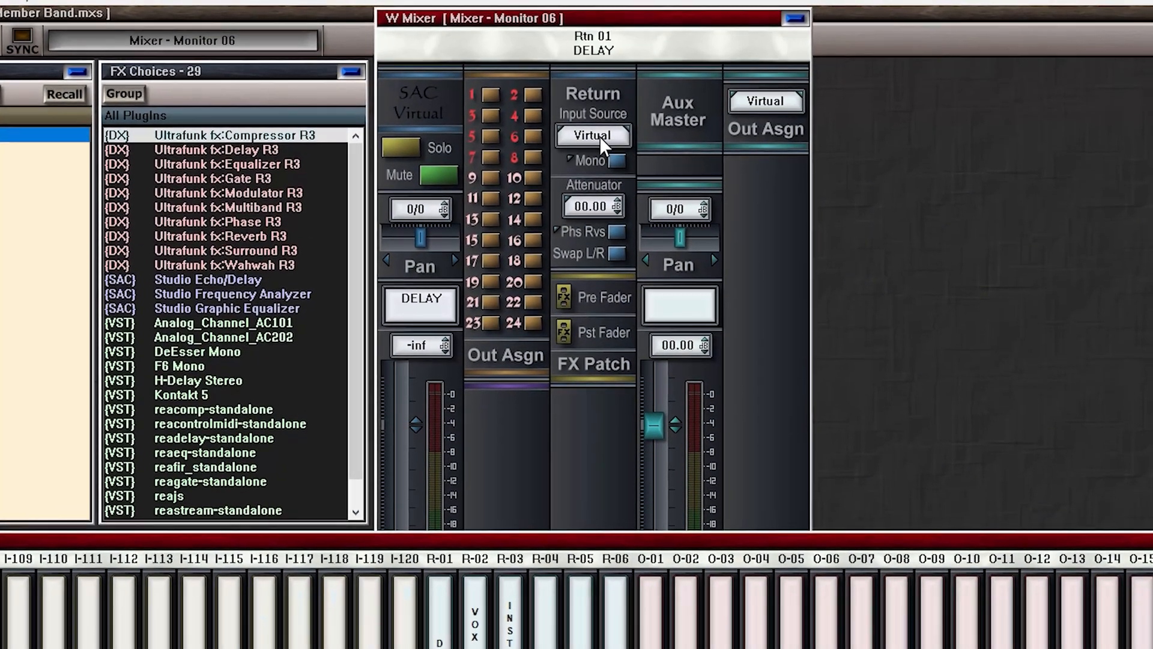
Step: Switch to Monitor 01 {MONITOR MASTER} and set the DELAY return's input source to Pst Fdr
{"action": "left_click", "coordinate": [599, 136]}
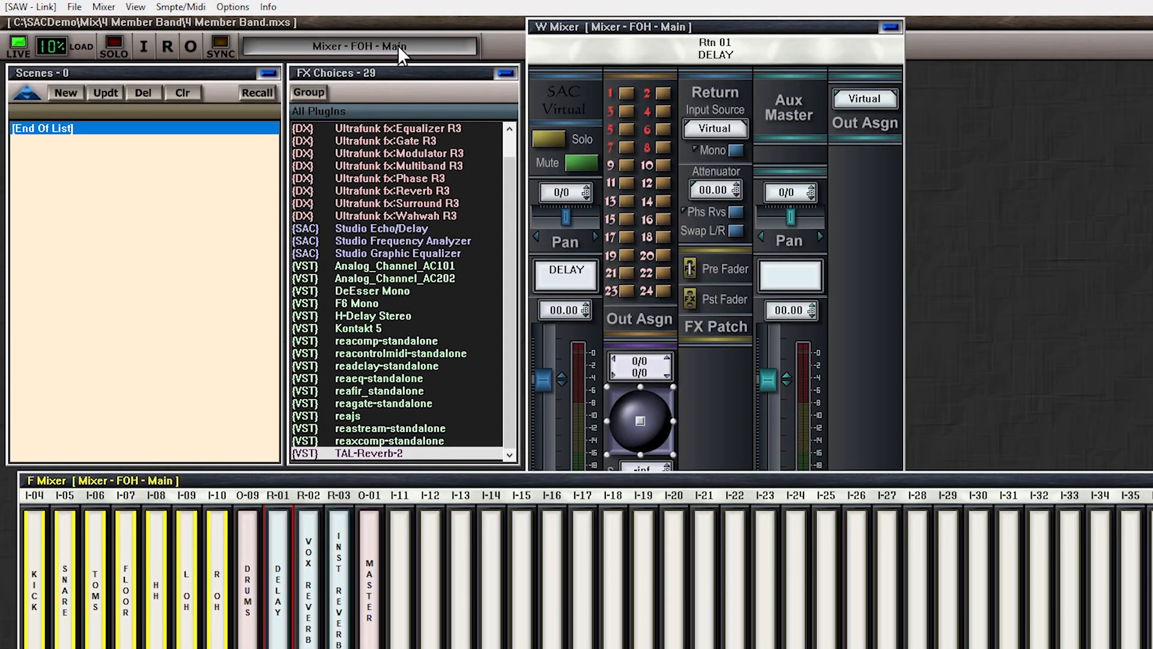
{"action": "left_click", "coordinate": [397, 46]}
{"action": "left_click", "coordinate": [409, 90]}
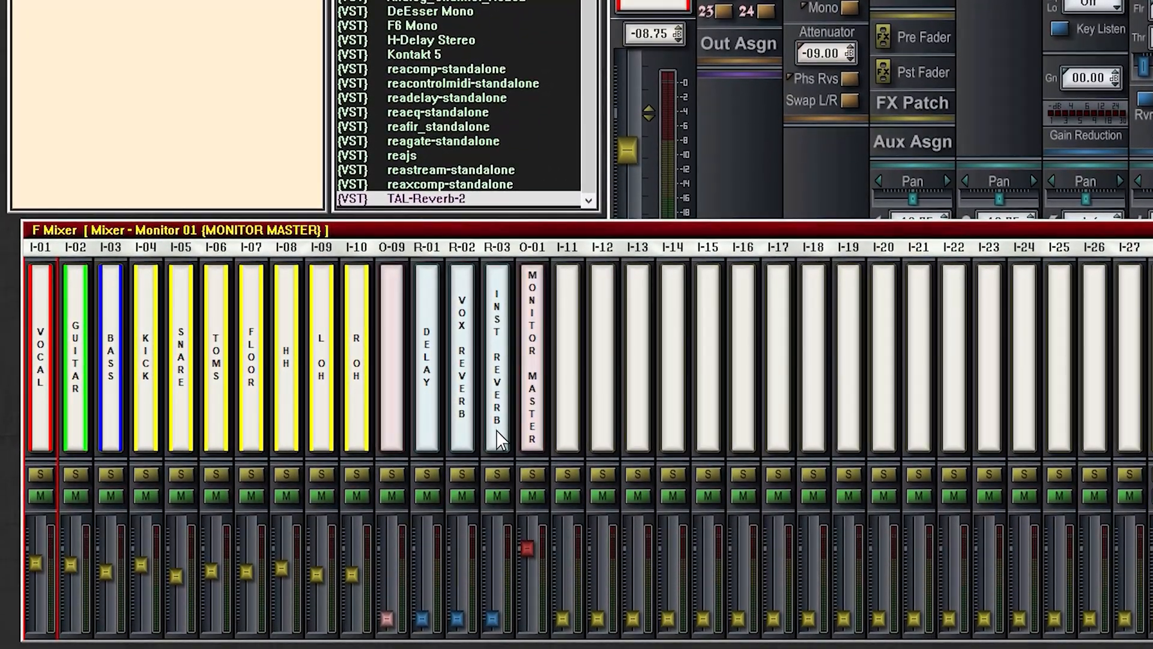
{"action": "left_click", "coordinate": [497, 439]}
{"action": "left_click", "coordinate": [431, 428]}
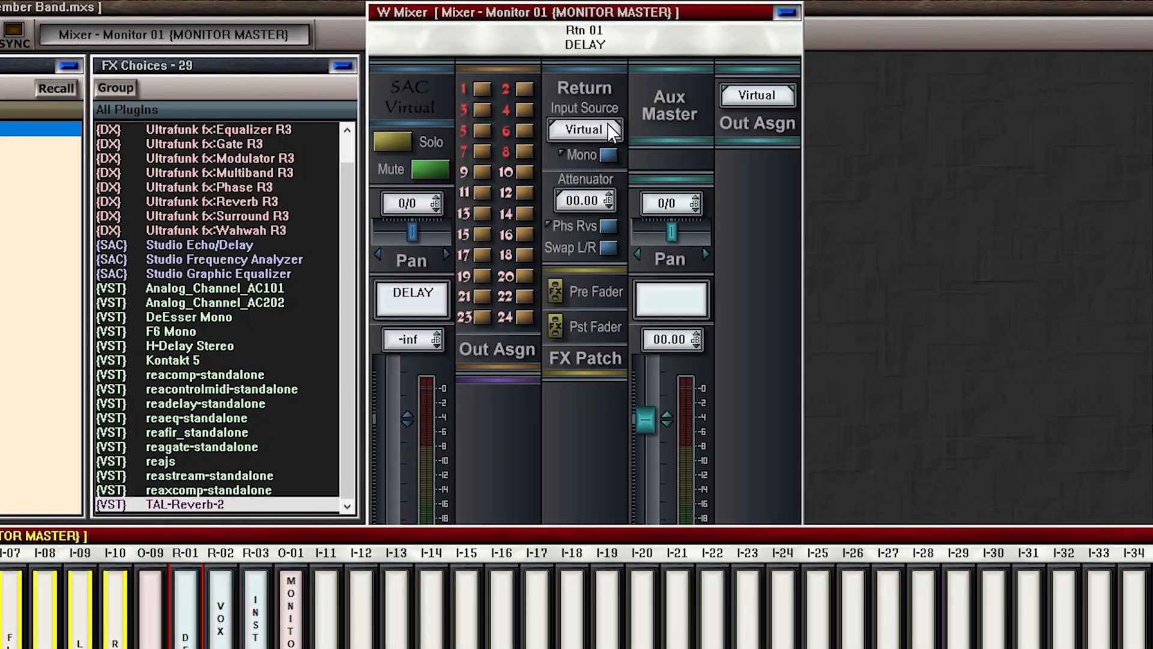
{"action": "left_click", "coordinate": [611, 131]}
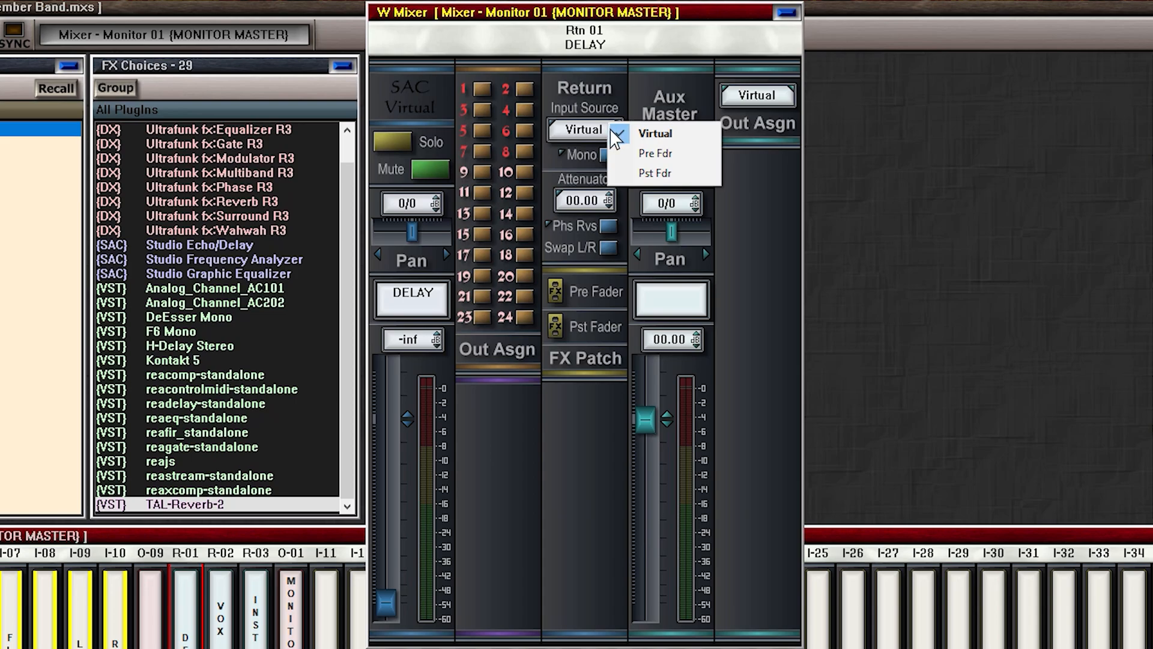
{"action": "left_click", "coordinate": [620, 174]}
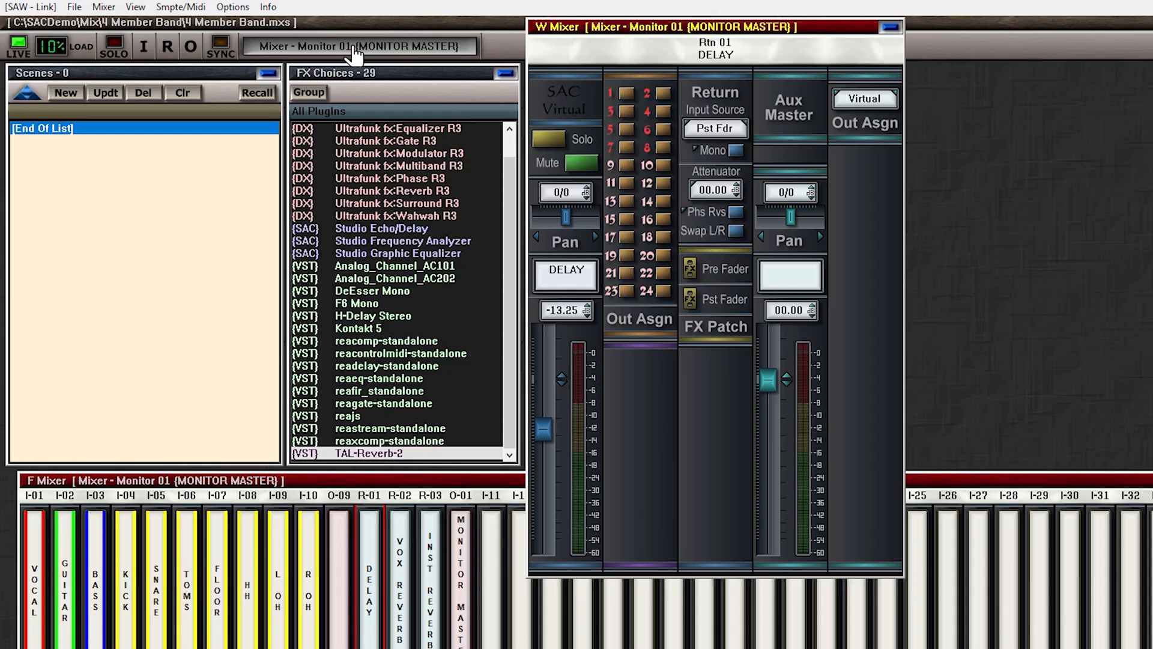
Step: Switch to Monitor 02 {VOCAL} and set the DELAY return's input source to Pst Fdr M
{"action": "left_click", "coordinate": [354, 48]}
{"action": "left_click", "coordinate": [368, 110]}
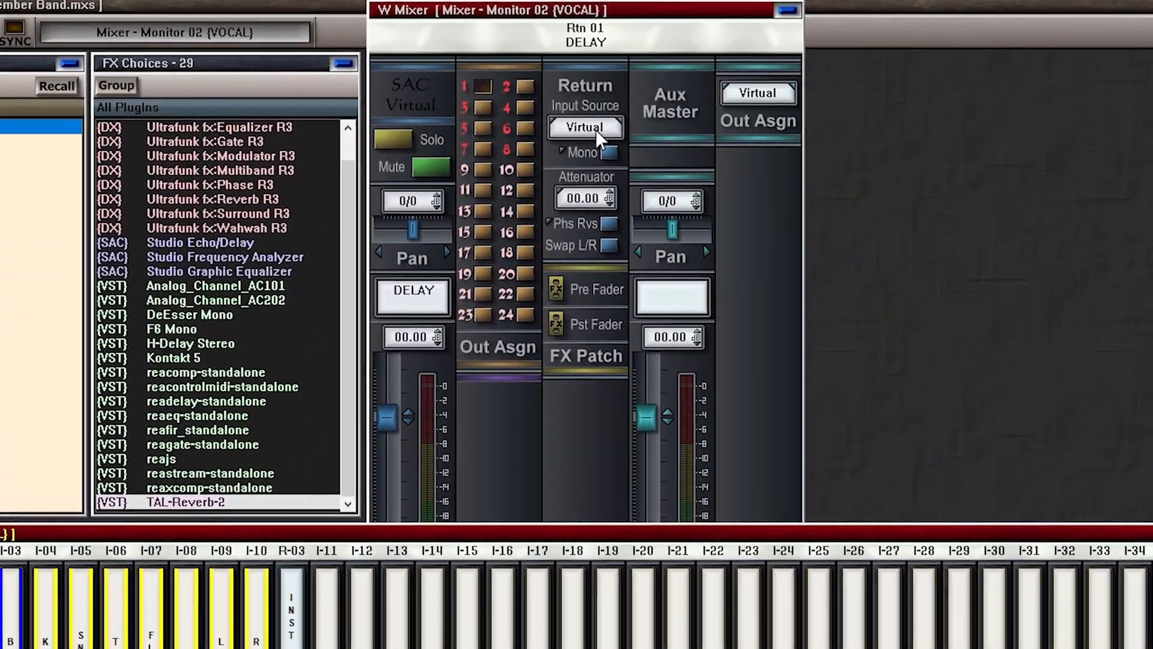
{"action": "left_click", "coordinate": [600, 136]}
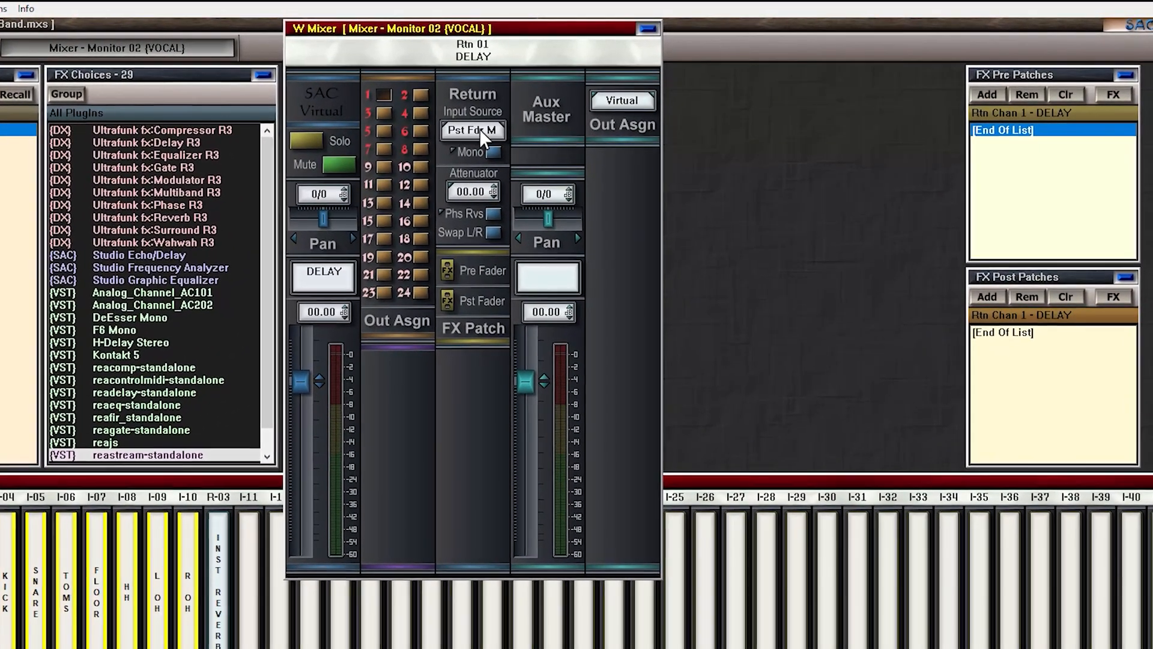
Step: Set Monitor 02's DELAY return to the Virtual input source and patch Ultrafunk fx:Delay R3 into its pre-fader effects
{"action": "left_click", "coordinate": [480, 128]}
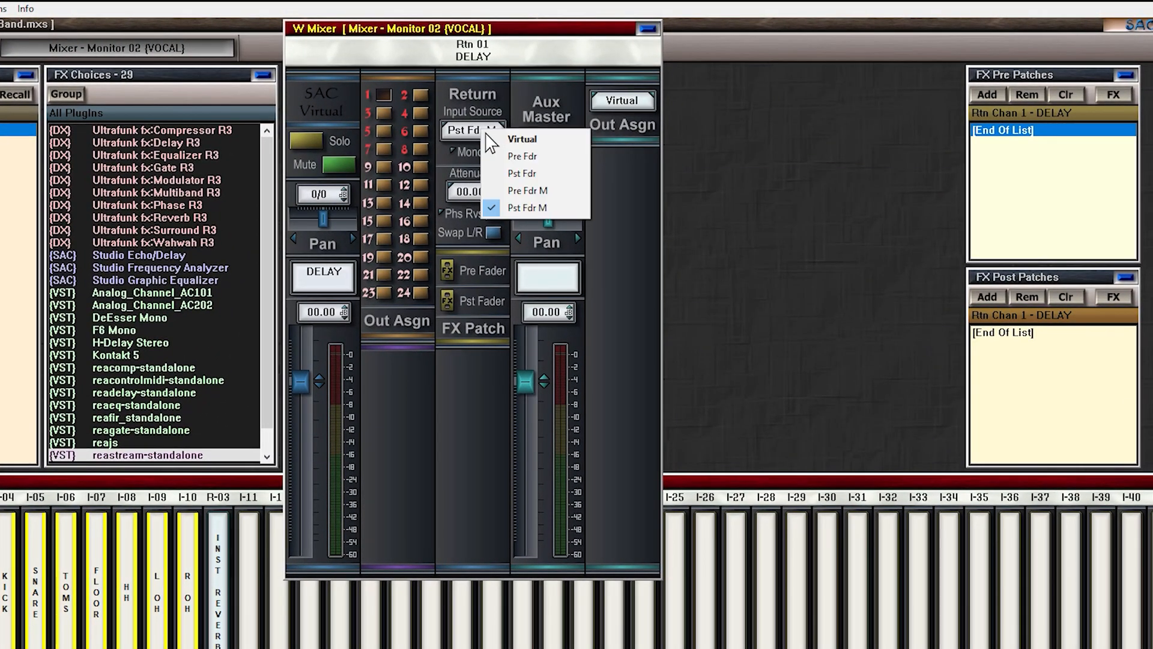
{"action": "left_click", "coordinate": [476, 142]}
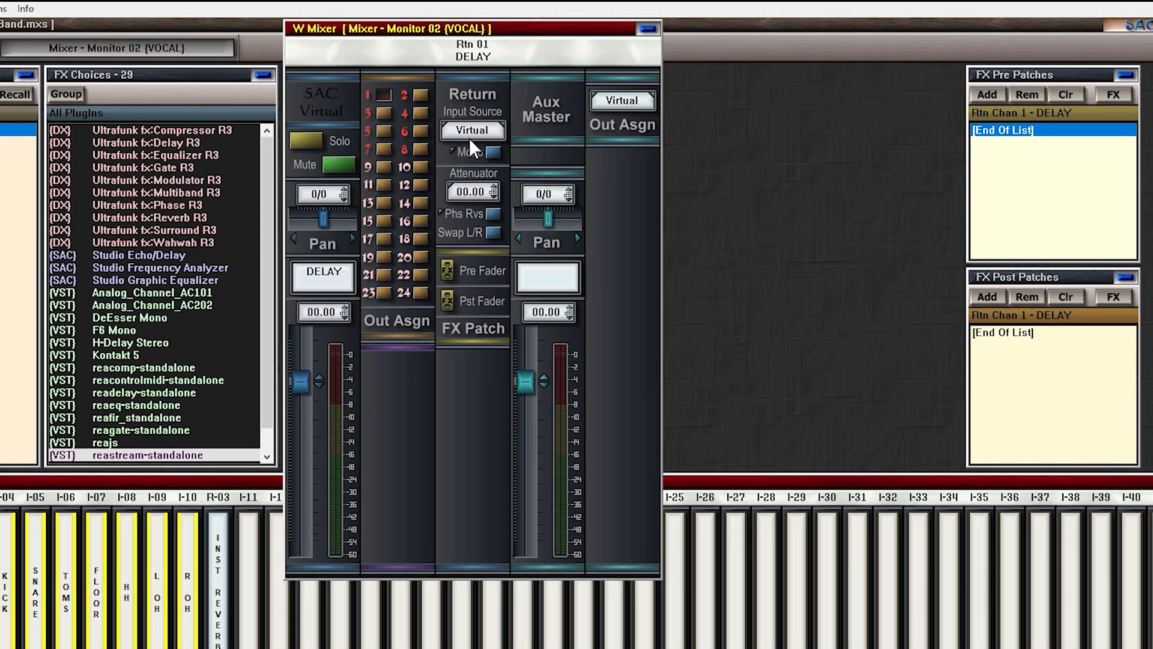
{"action": "left_click", "coordinate": [206, 143]}
{"action": "left_click", "coordinate": [988, 95]}
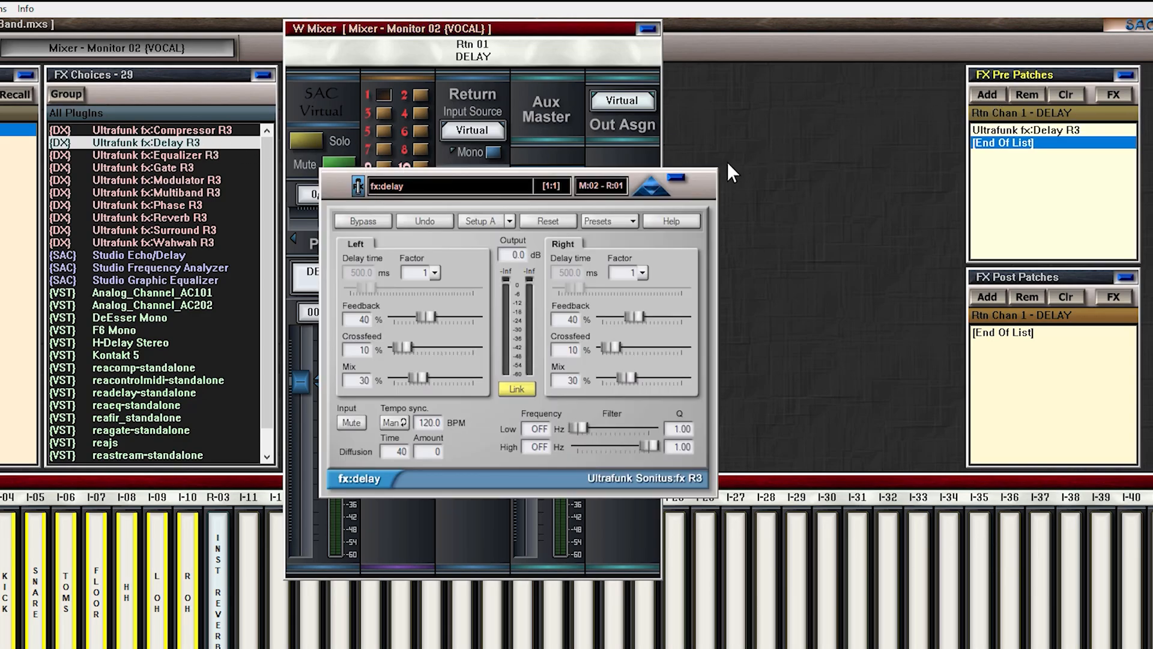
{"action": "left_click", "coordinate": [675, 177]}
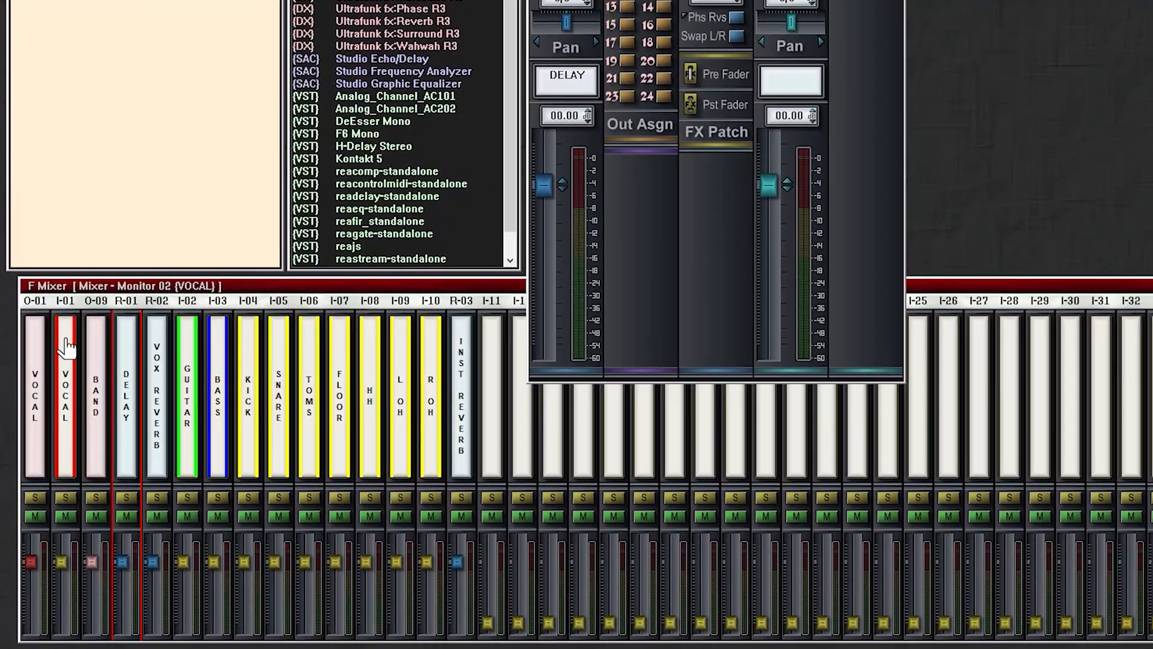
Step: On Monitor 02's VOCAL input channel, enable aux send 1 as post-fader and raise its level to -07.75
{"action": "left_click", "coordinate": [35, 361]}
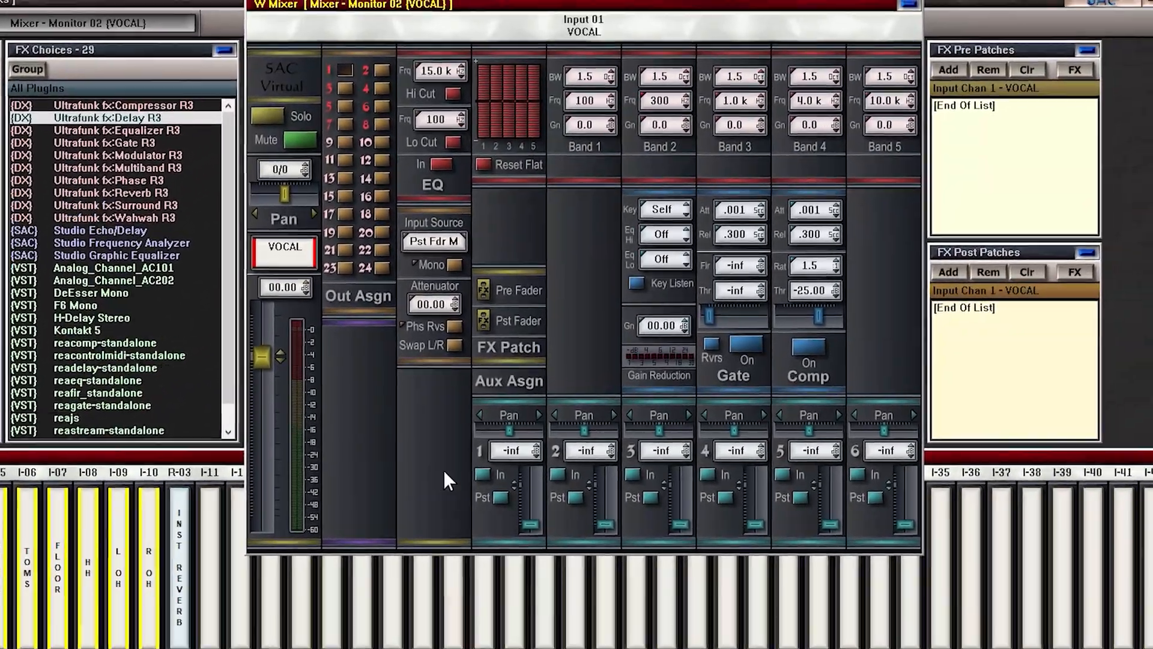
{"action": "left_click", "coordinate": [482, 474]}
{"action": "left_click", "coordinate": [487, 502]}
{"action": "left_click_drag", "start_coordinate": [519, 531], "coordinate": [519, 528]}
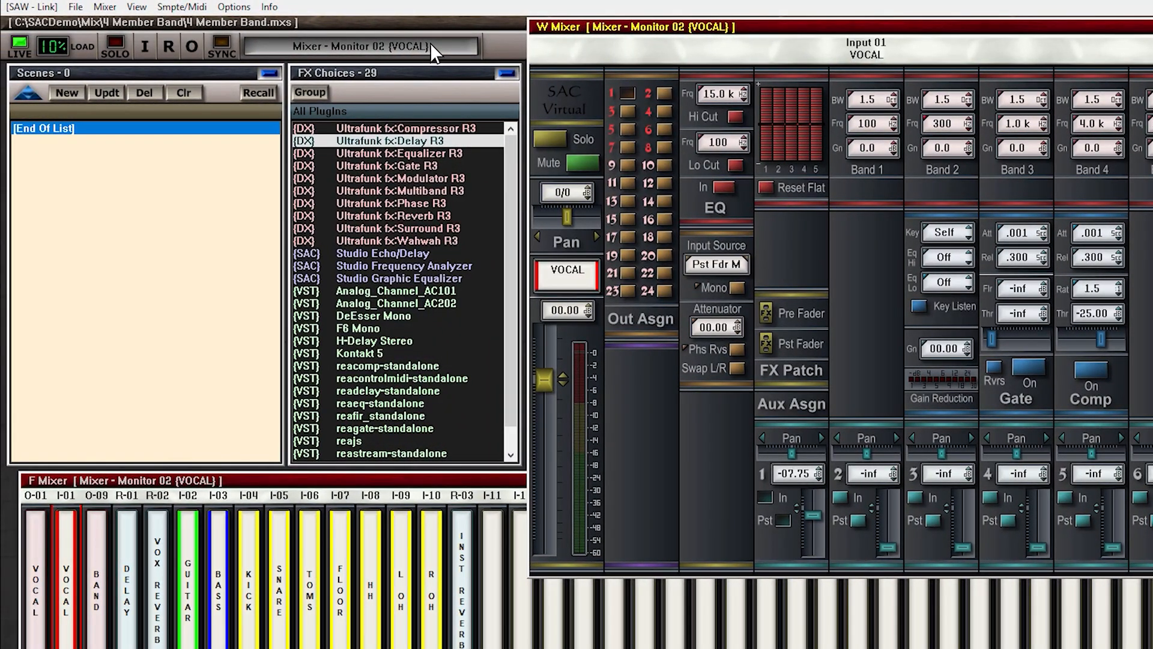
Step: In Monitor 01 {MONITOR MASTER}, keep the DELAY return on the Virtual input source and patch H-Delay Stereo into its pre-fader effects
{"action": "left_click", "coordinate": [430, 44]}
{"action": "left_click", "coordinate": [629, 83]}
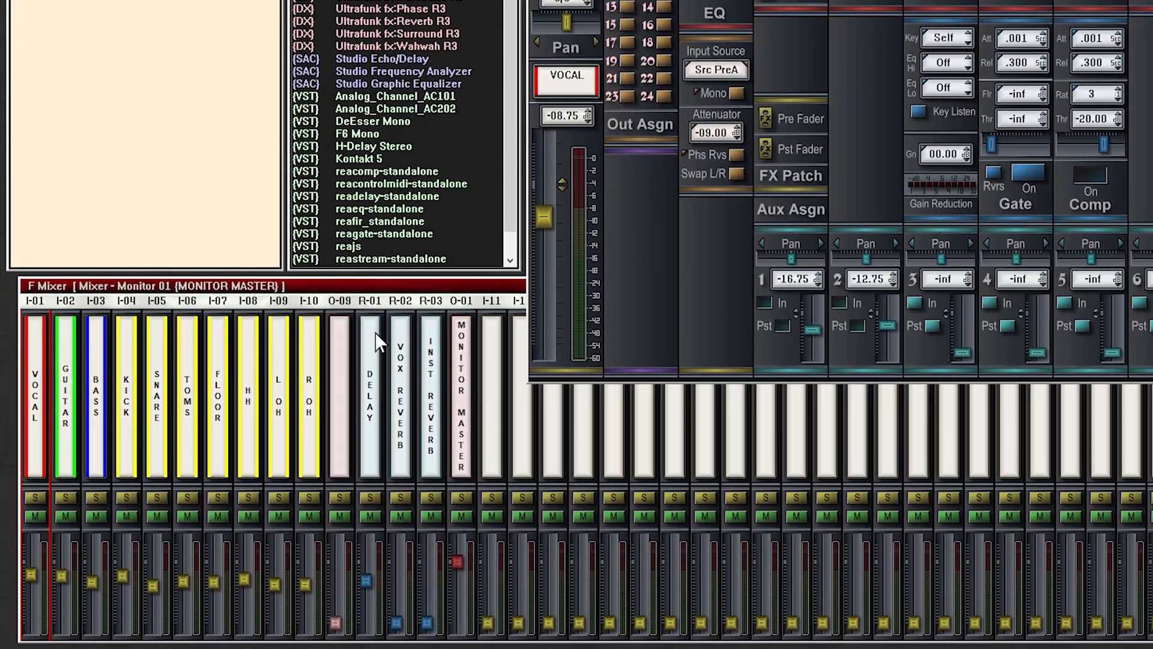
{"action": "left_click", "coordinate": [373, 348]}
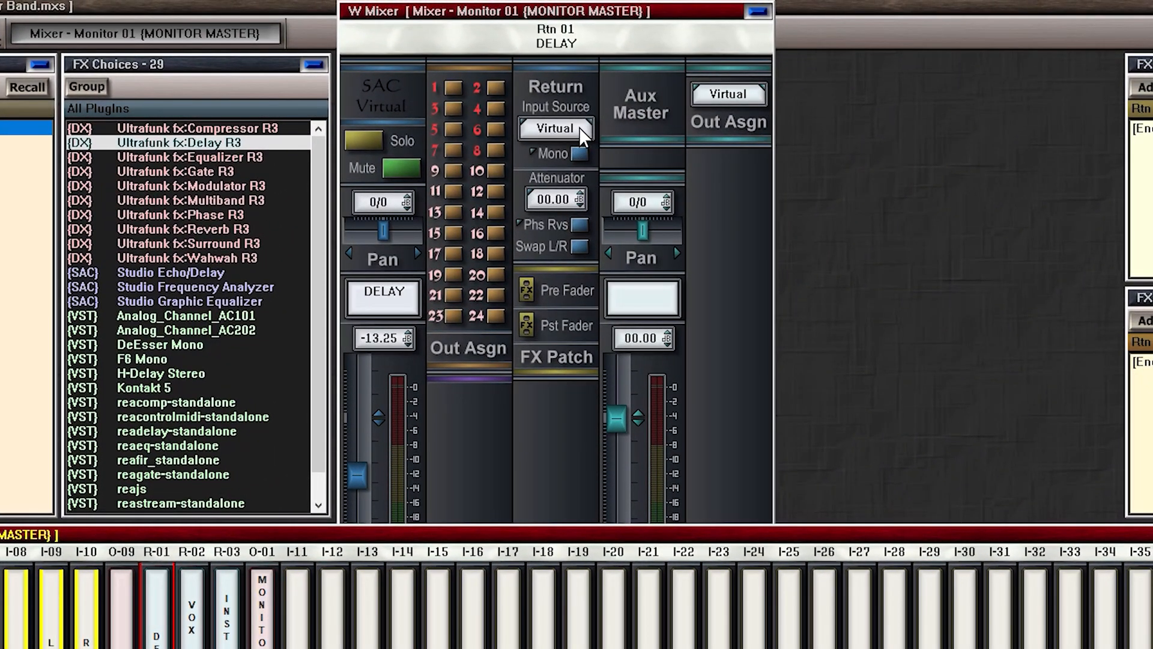
{"action": "left_click", "coordinate": [583, 133]}
{"action": "left_click", "coordinate": [654, 154]}
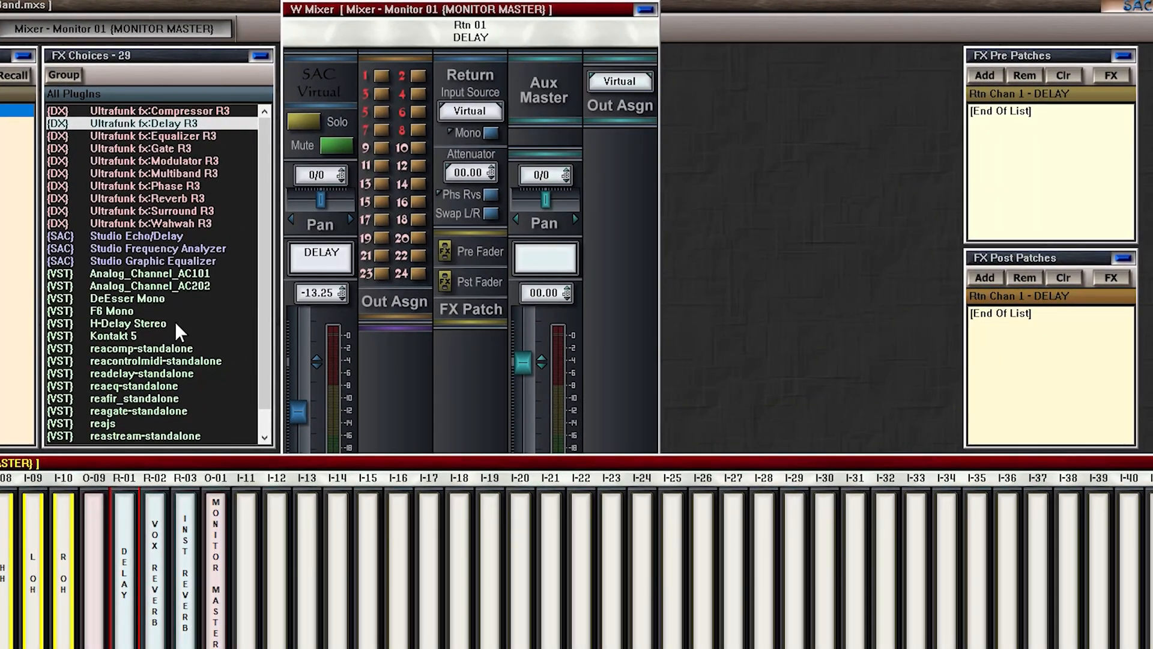
{"action": "left_click", "coordinate": [178, 328]}
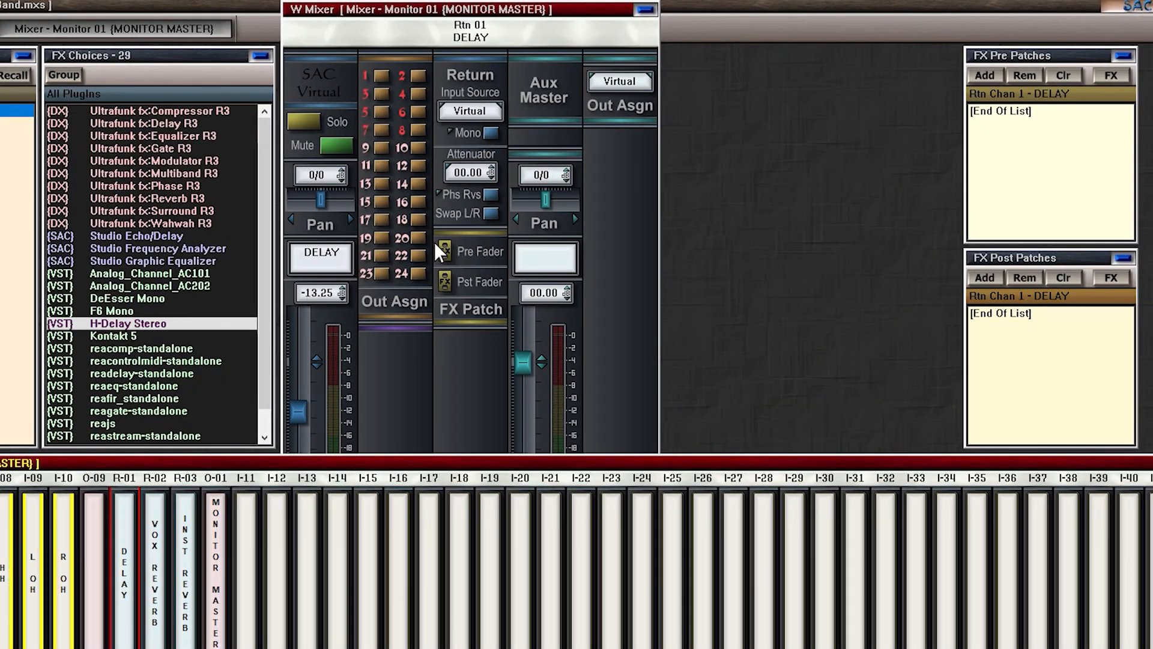
{"action": "left_click", "coordinate": [986, 73]}
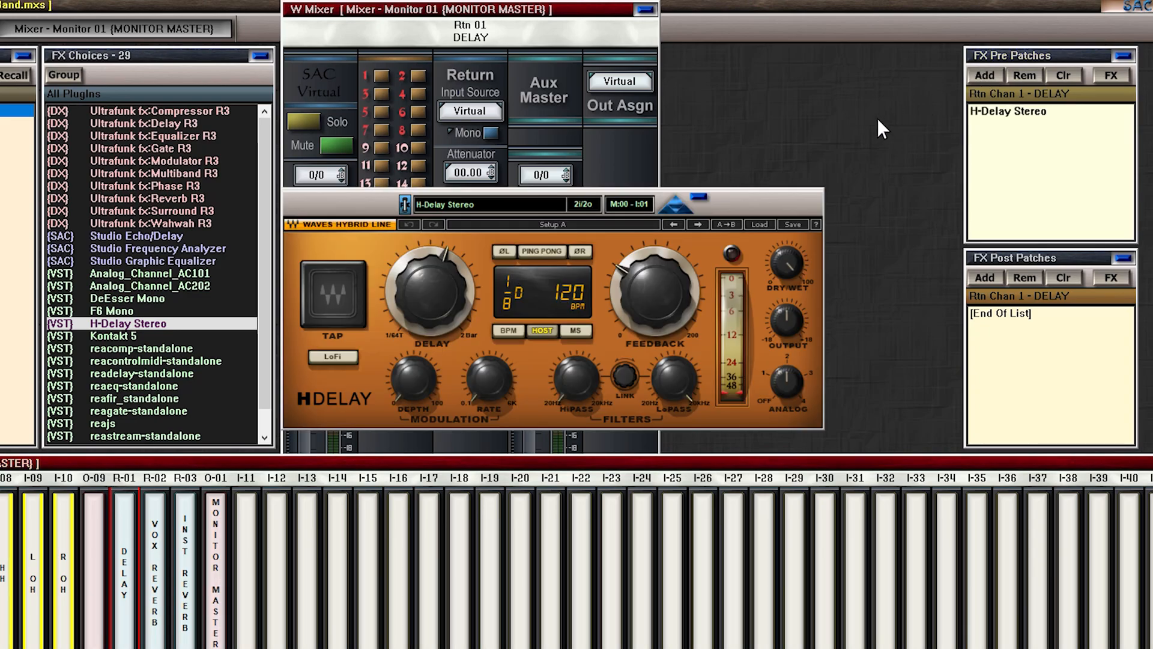
{"action": "left_click", "coordinate": [697, 195]}
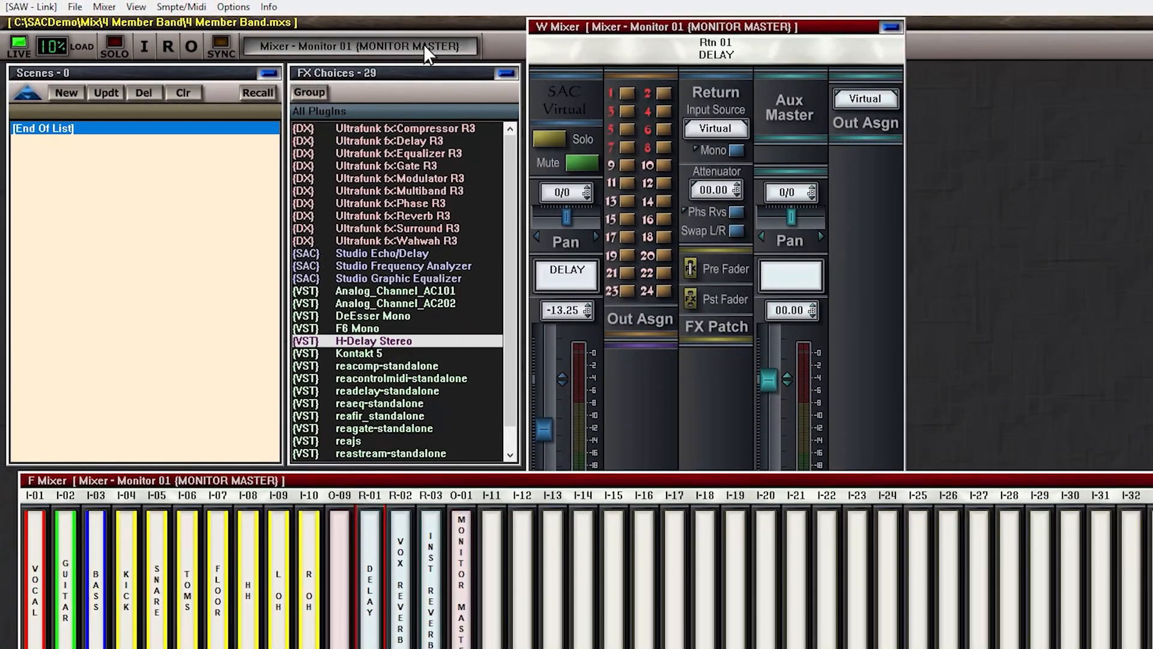
Step: In Monitor 03 {GUITAR}, patch Ultrafunk fx:Delay R3 into the DELAY return's pre-fader effects
{"action": "left_click", "coordinate": [179, 29]}
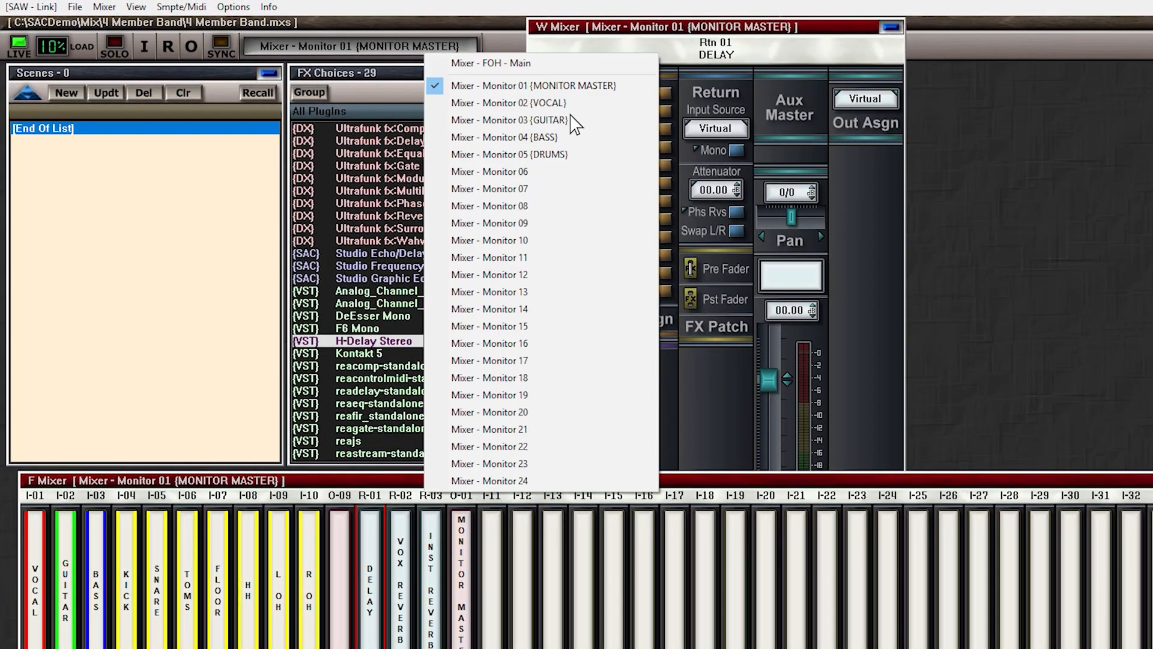
{"action": "left_click", "coordinate": [580, 120]}
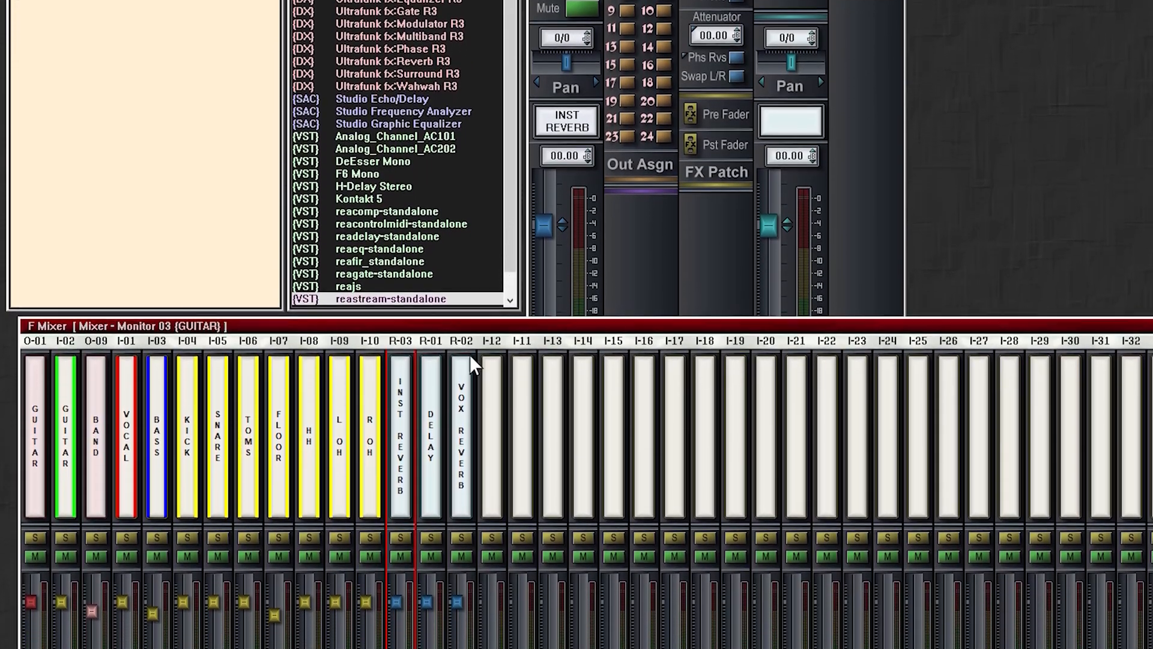
{"action": "left_click", "coordinate": [431, 446]}
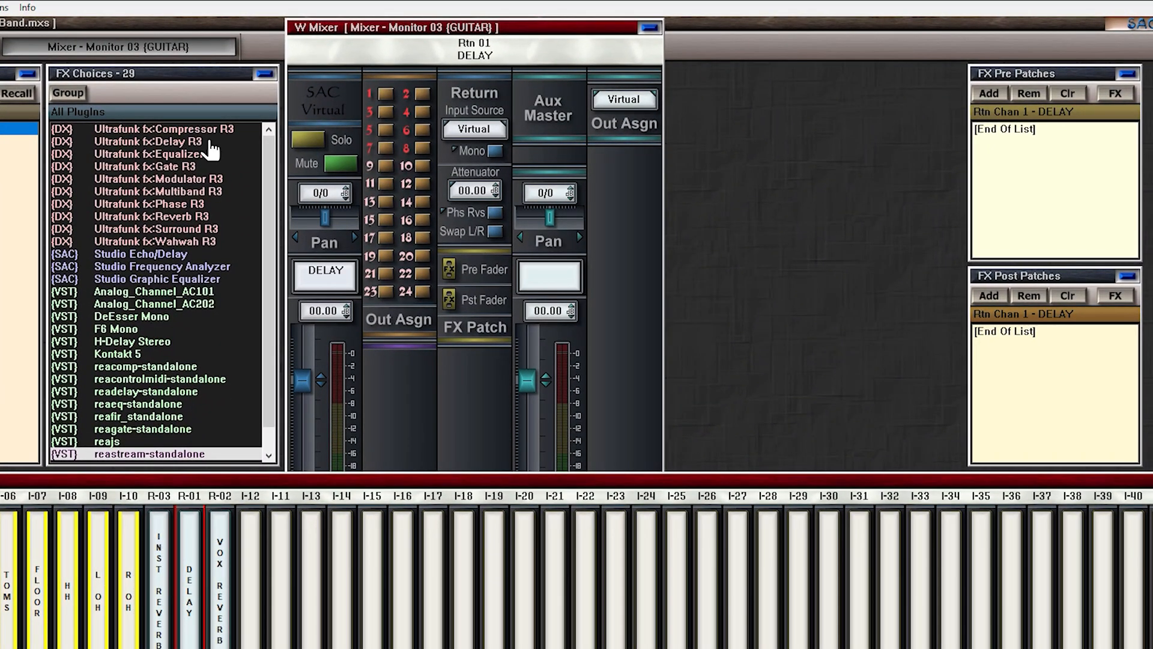
{"action": "left_click", "coordinate": [210, 143]}
{"action": "left_click", "coordinate": [988, 95]}
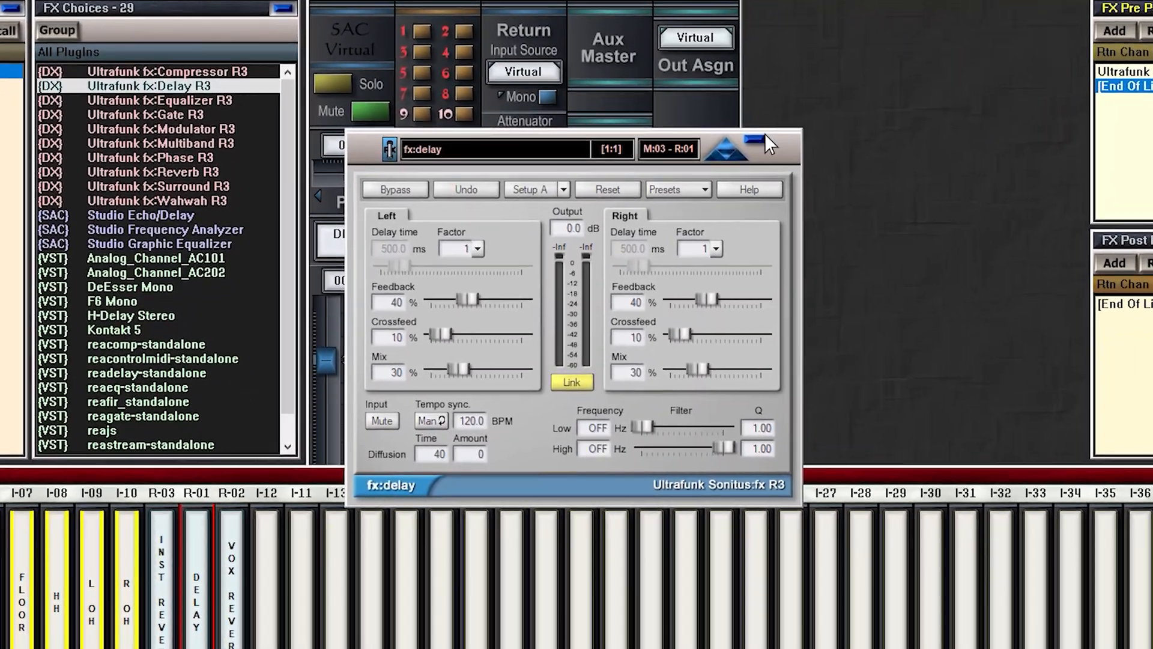
{"action": "left_click", "coordinate": [757, 137]}
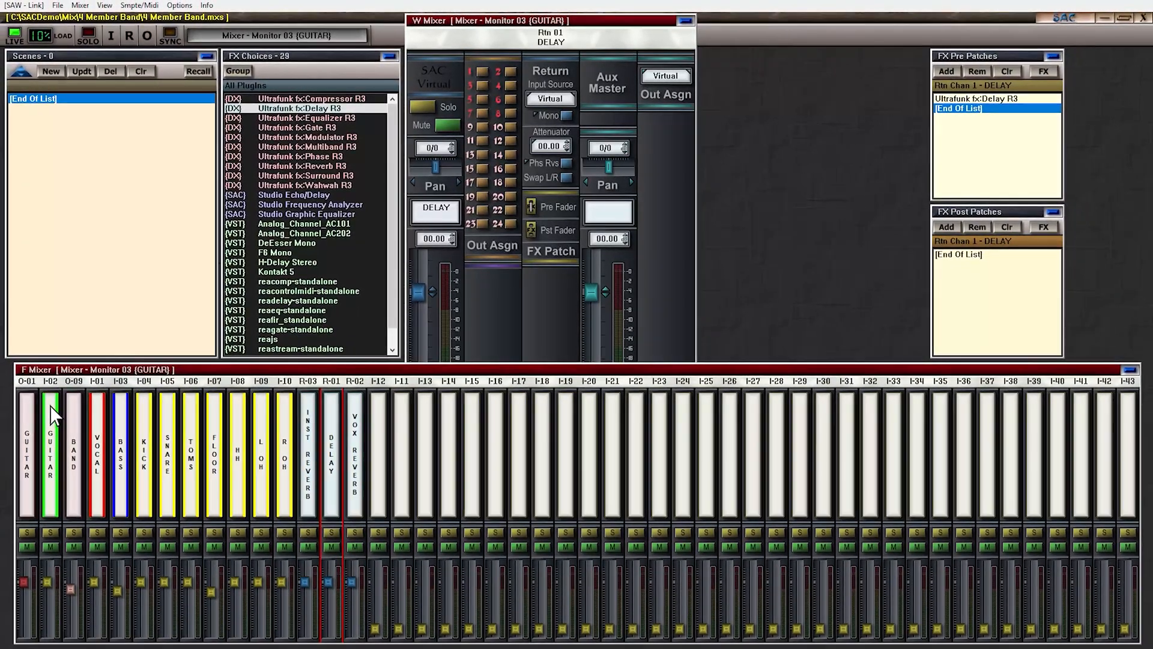
Step: Patch Ultrafunk fx:Reverb R3 into the pre-fader effects of Monitor 03's GUITAR input channel
{"action": "left_click", "coordinate": [53, 414]}
{"action": "left_click", "coordinate": [360, 166]}
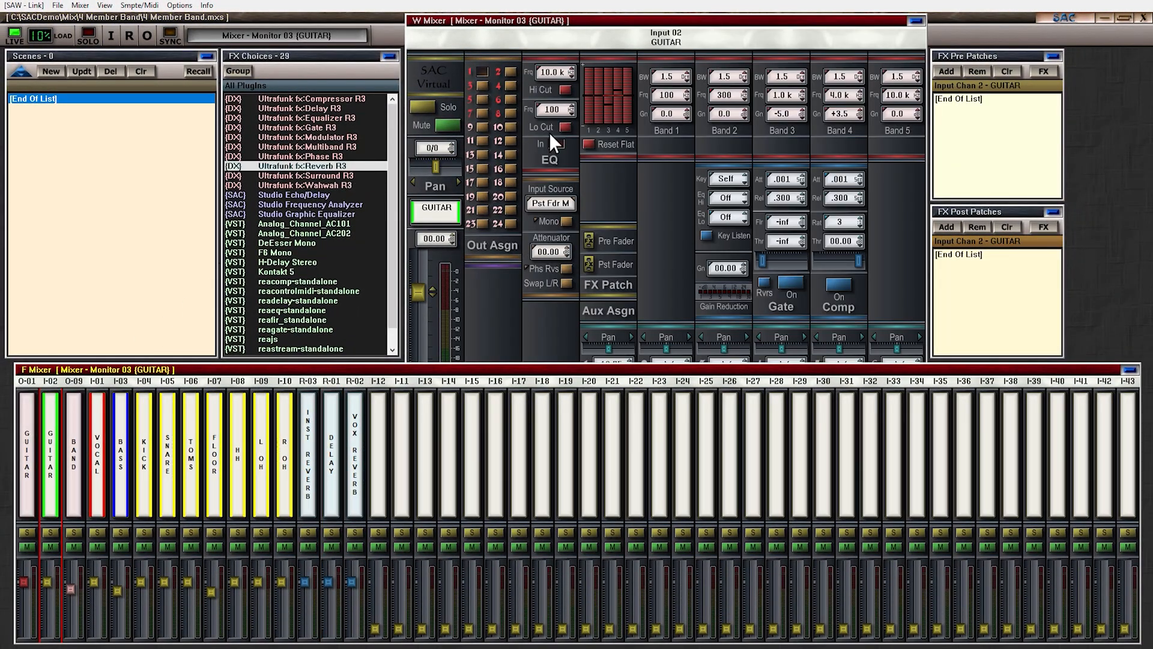
{"action": "left_click", "coordinate": [947, 69]}
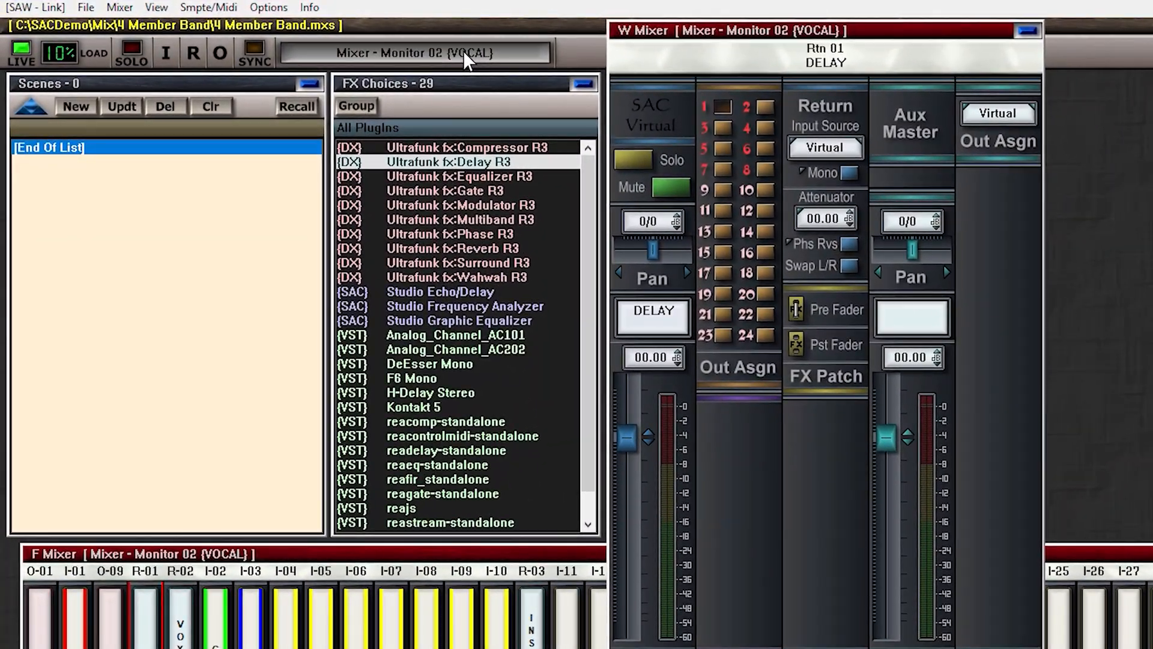
Step: View the Monitor 01 {MONITOR MASTER} mixer and its return channels, continuing to the Monitor 04 {BASS} mixer
{"action": "left_click", "coordinate": [463, 51]}
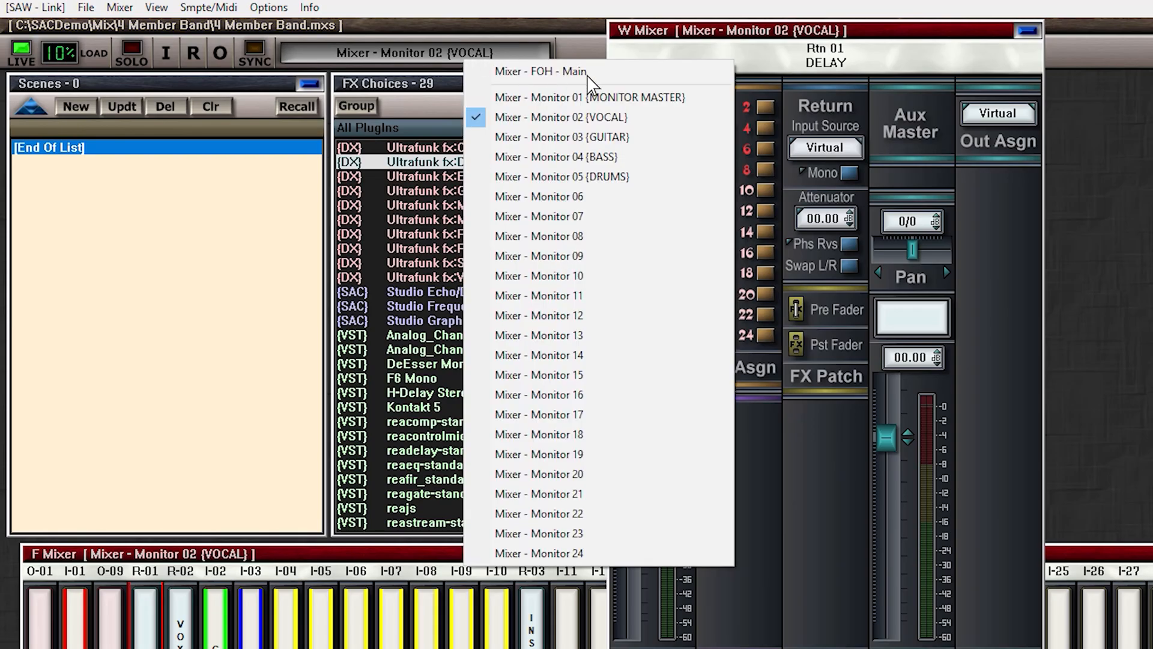
{"action": "left_click", "coordinate": [697, 99]}
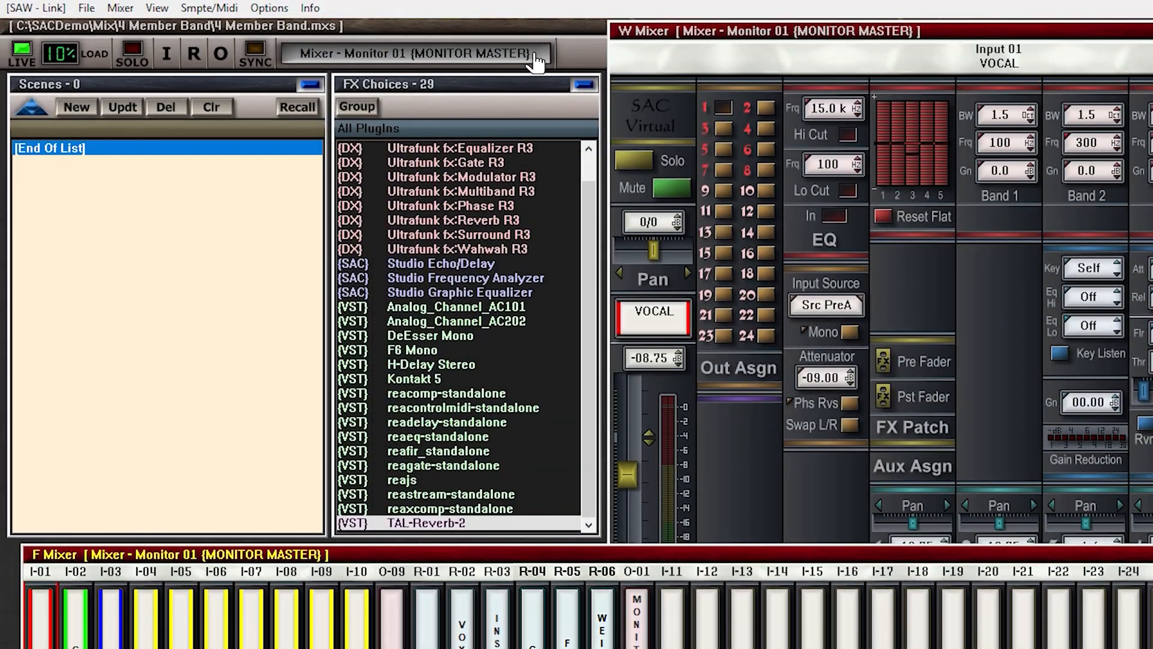
{"action": "left_click", "coordinate": [536, 53]}
{"action": "left_click", "coordinate": [550, 160]}
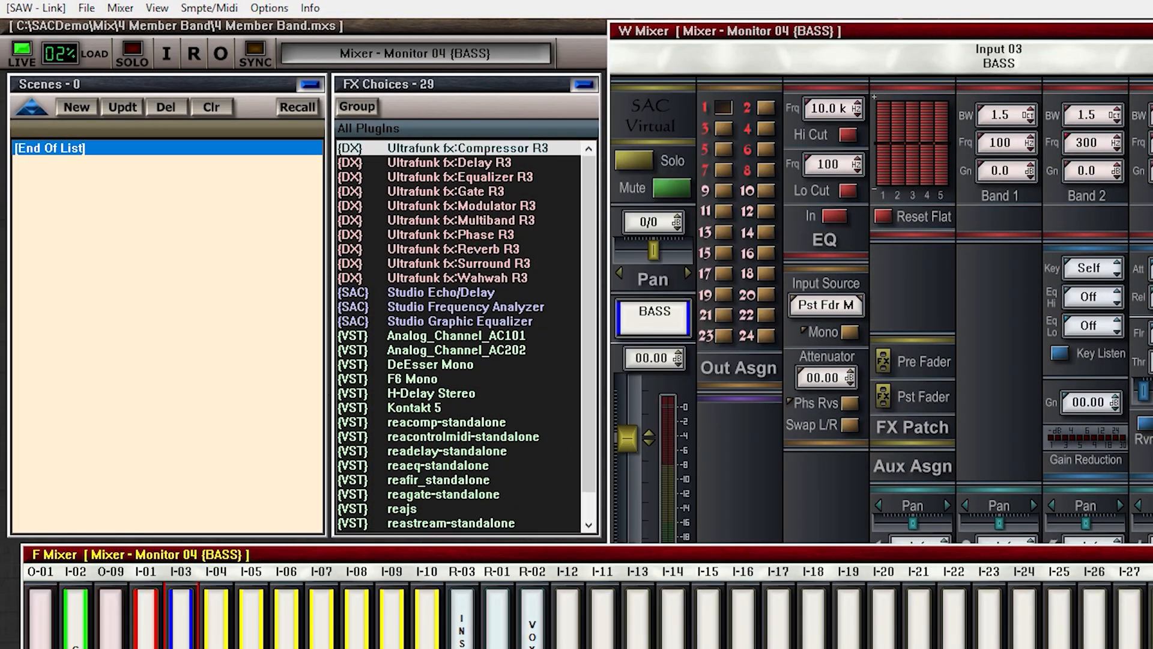